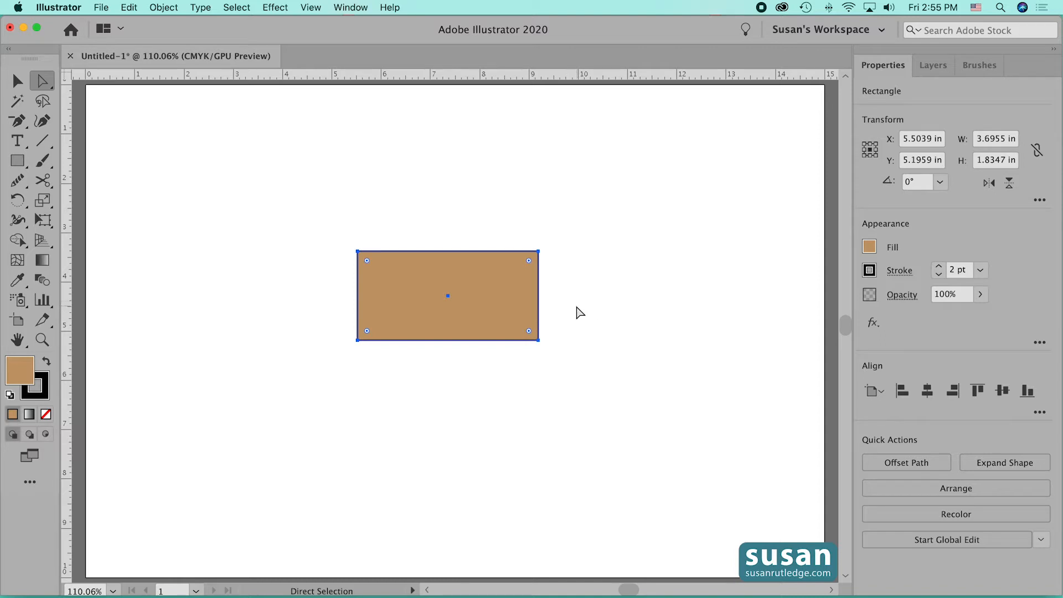
- Round the rectangle's upper-right and lower-left corners together to a radius of about 1.5 in
left_click(582, 308)
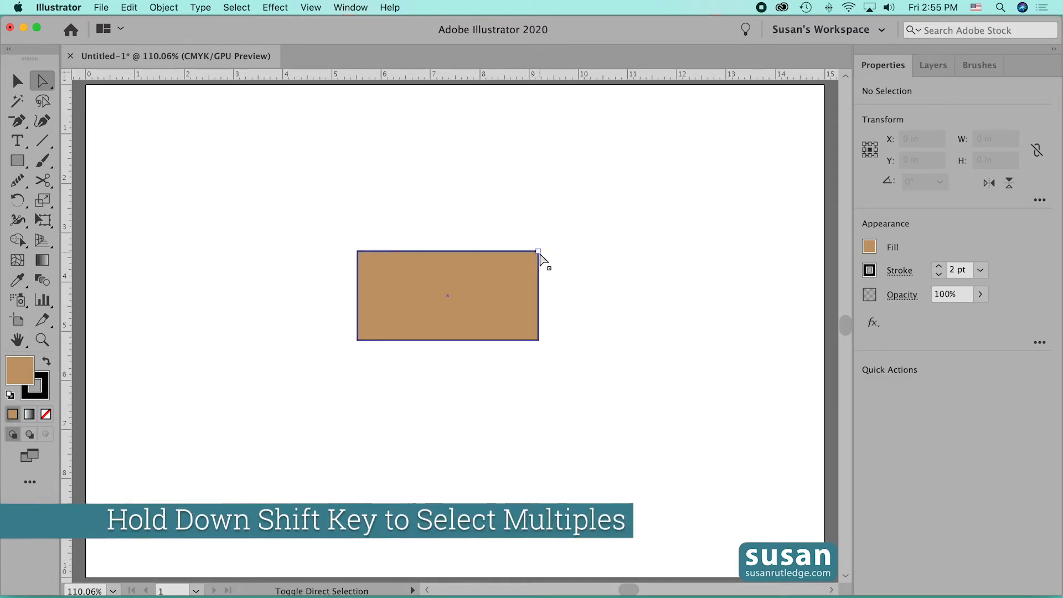
left_click(538, 252)
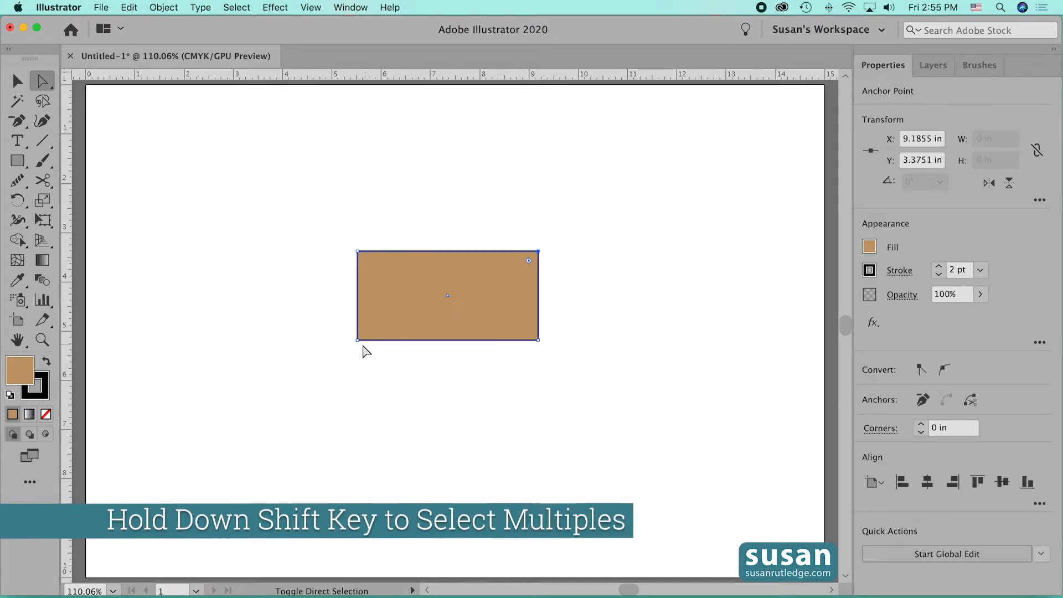
left_click(357, 340, "shift")
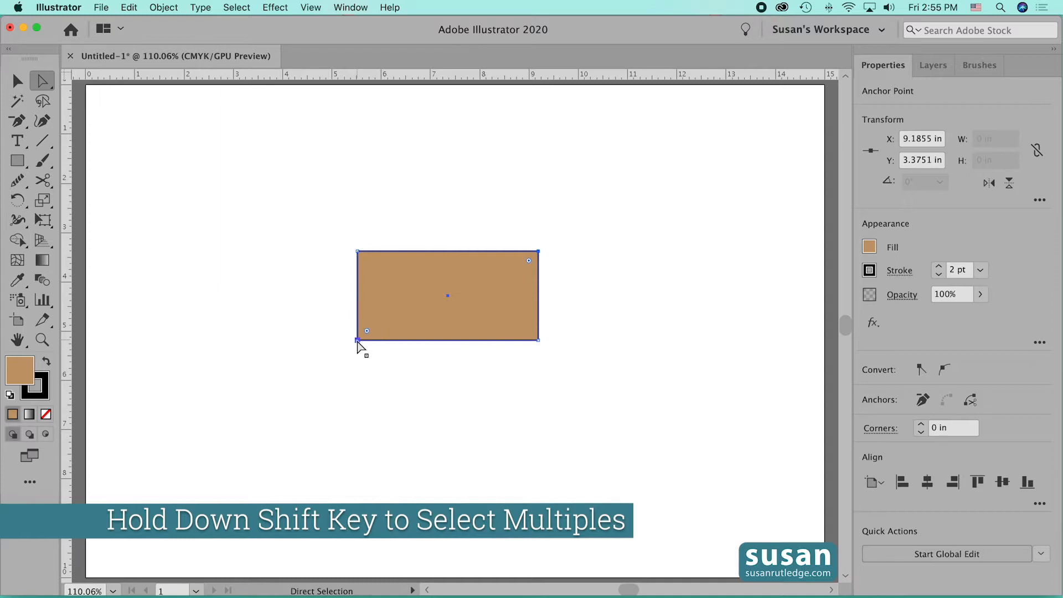
left_click_drag(528, 261, 447, 311)
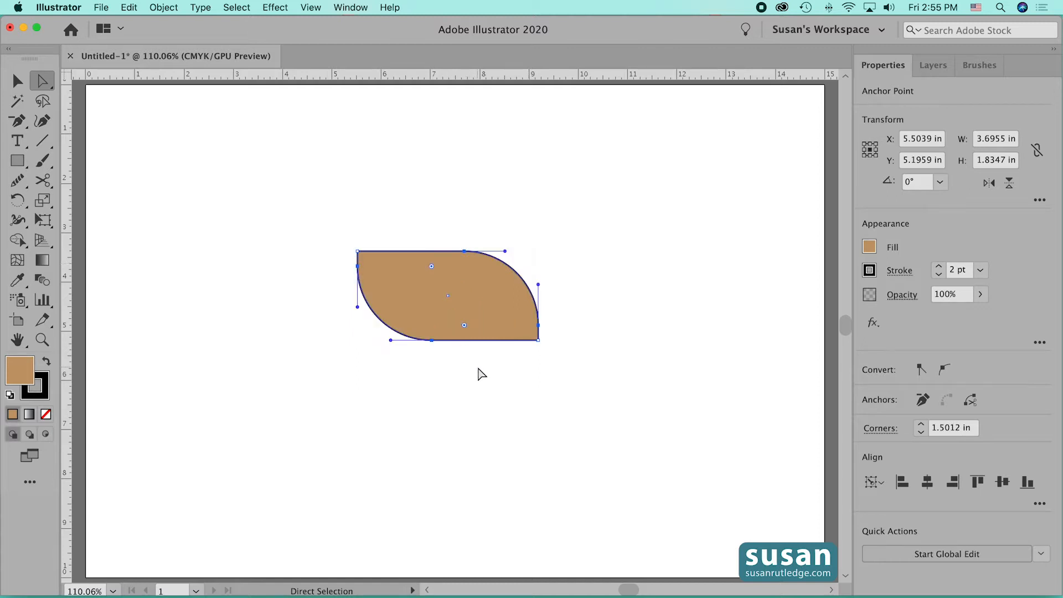
left_click(478, 370)
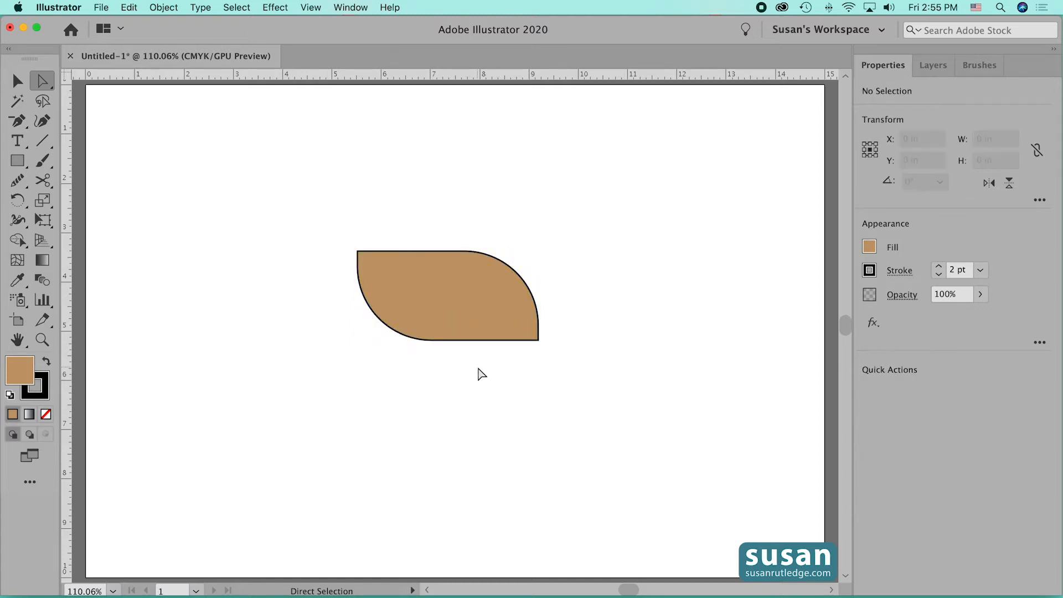
- Rotate the rounded shape 45° counterclockwise about its center
left_click(16, 80)
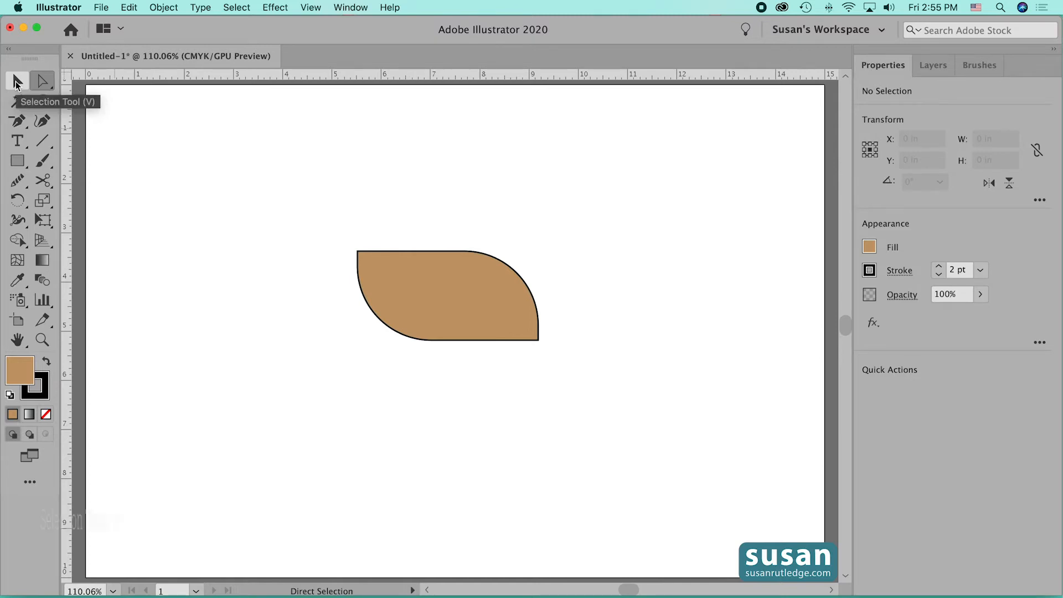
left_click(481, 302)
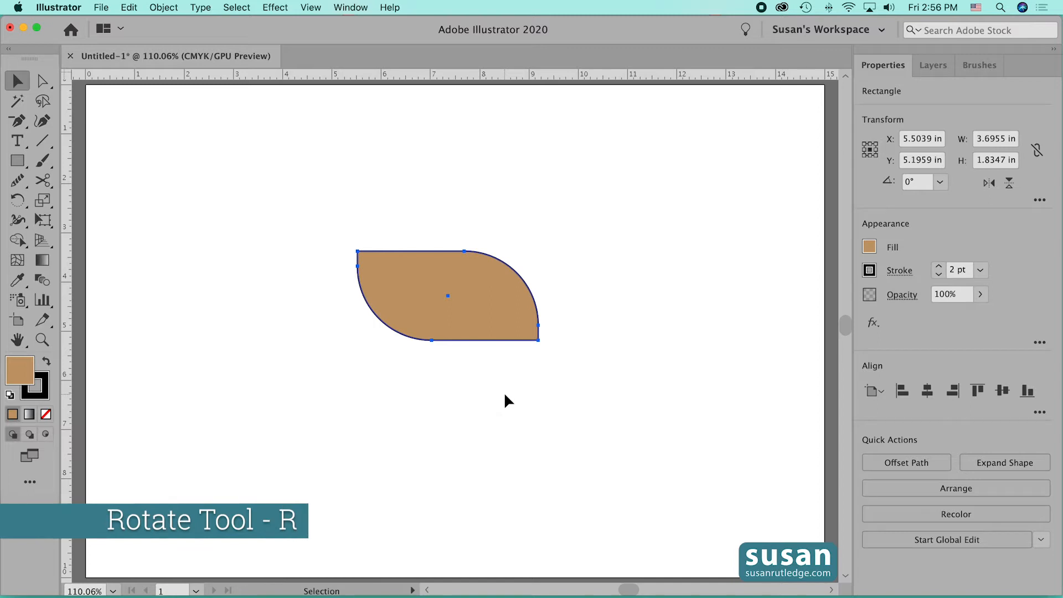
key("r")
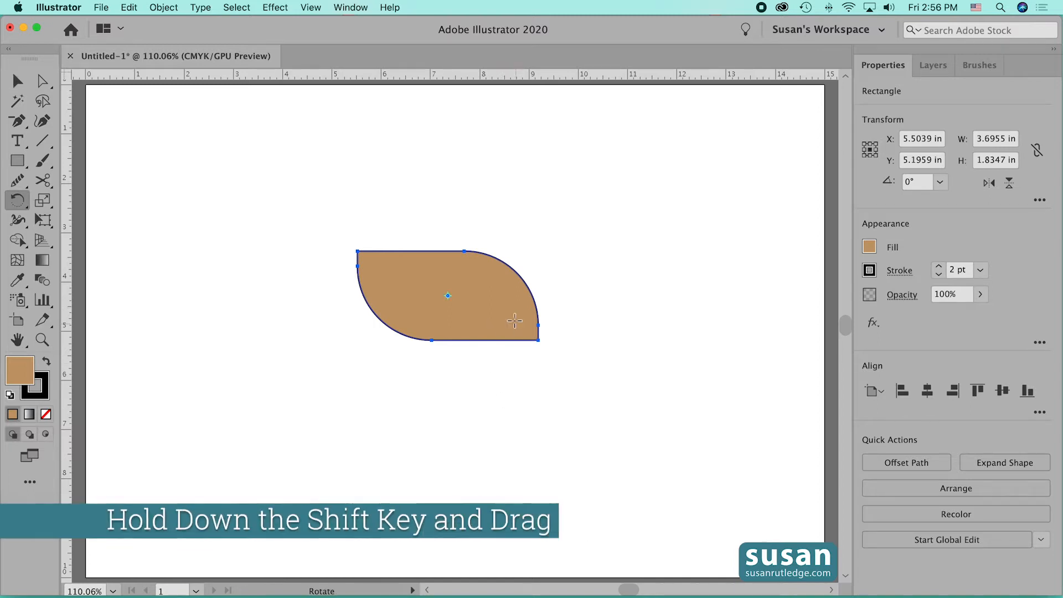
left_click_drag(515, 321, 526, 258)
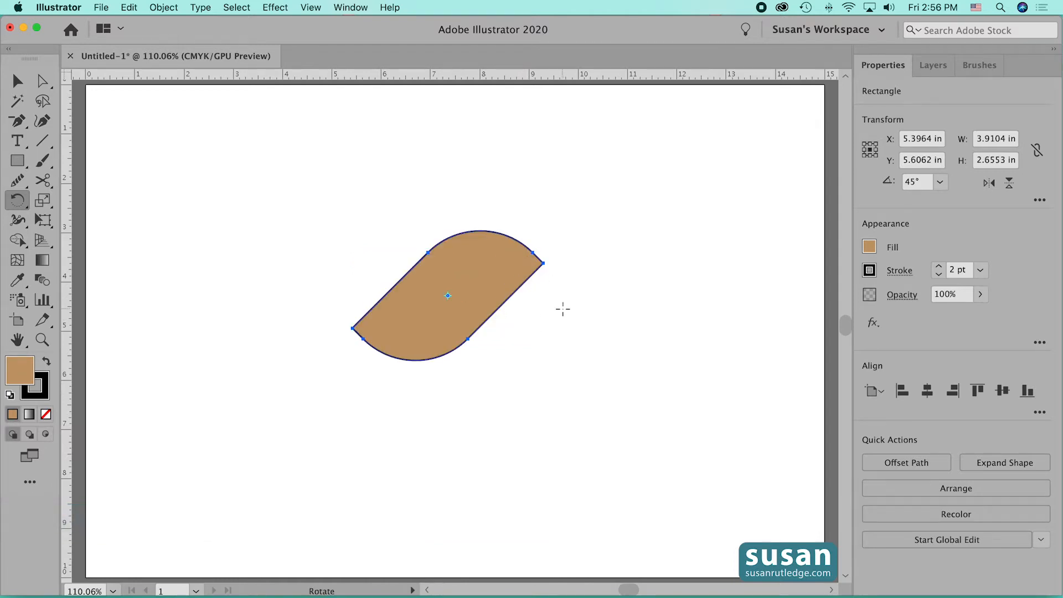
- Move the rotated shape near the artboard's left edge and switch to Outline view
left_click(18, 82)
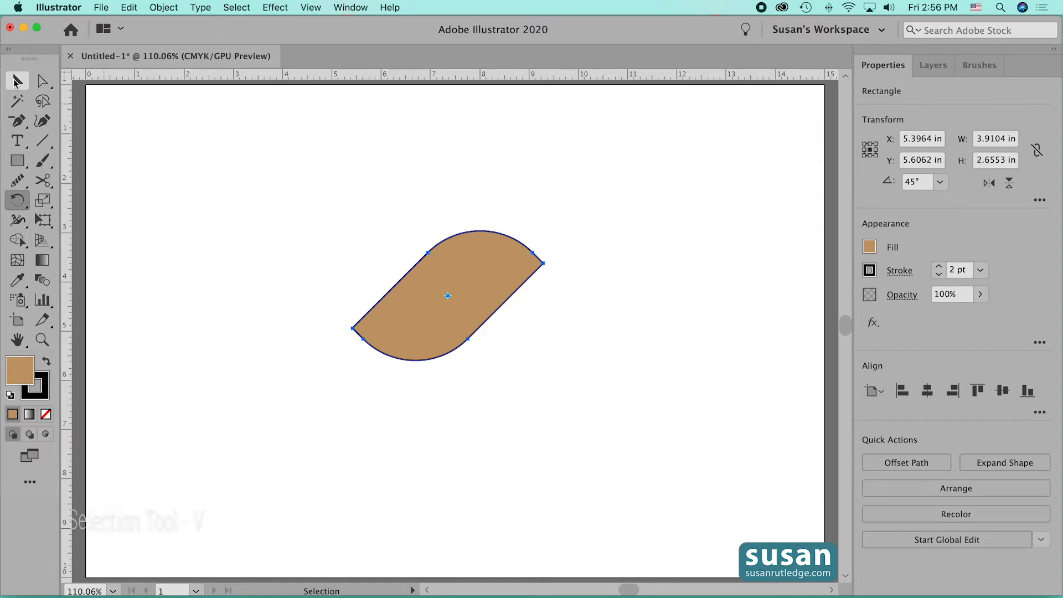
left_click_drag(485, 320, 258, 318)
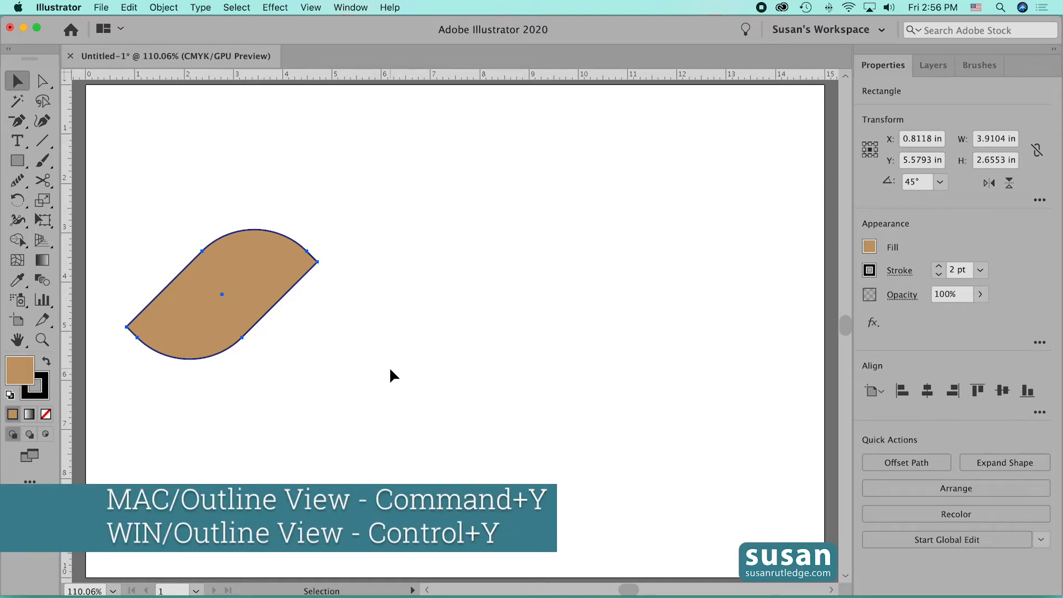
key("super+y")
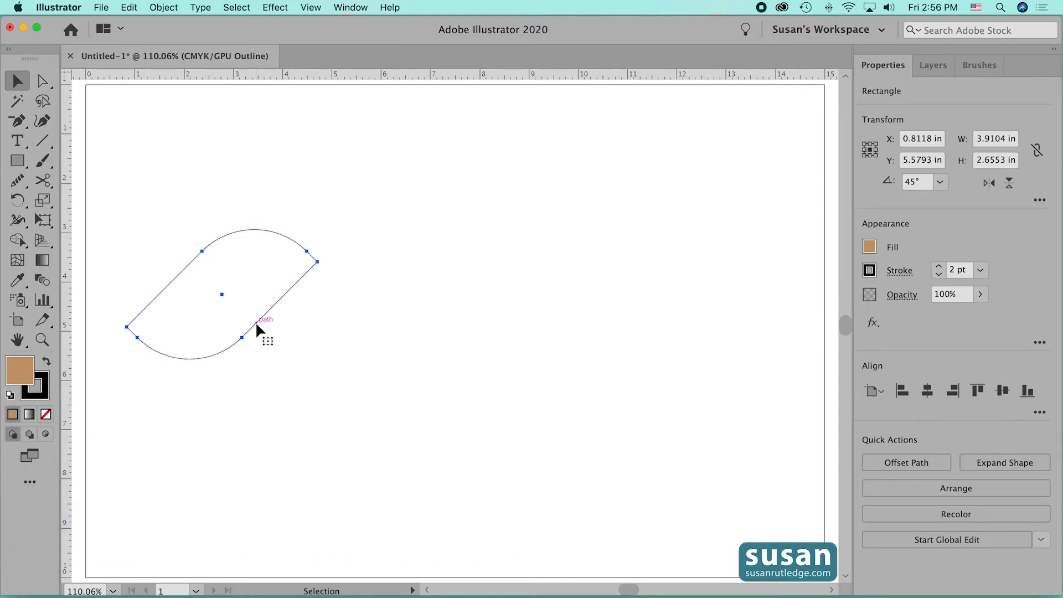
- Copy the shape about 2.56 in horizontally so its slanted edge meets the original, and repeat the copy for a third shape
left_click_drag(257, 325, 385, 335)
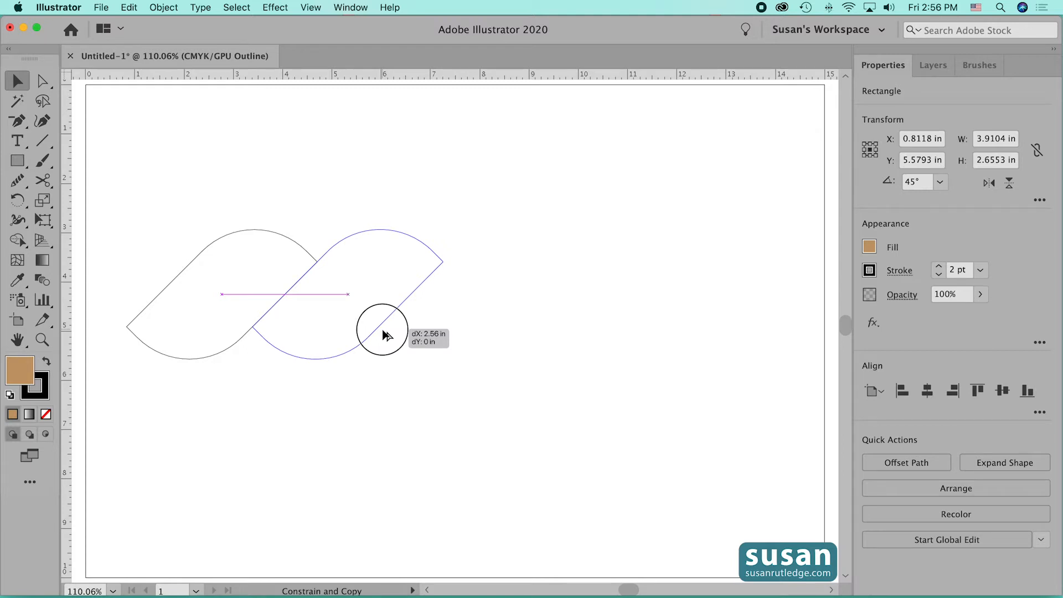
left_click_drag(386, 335, 385, 336)
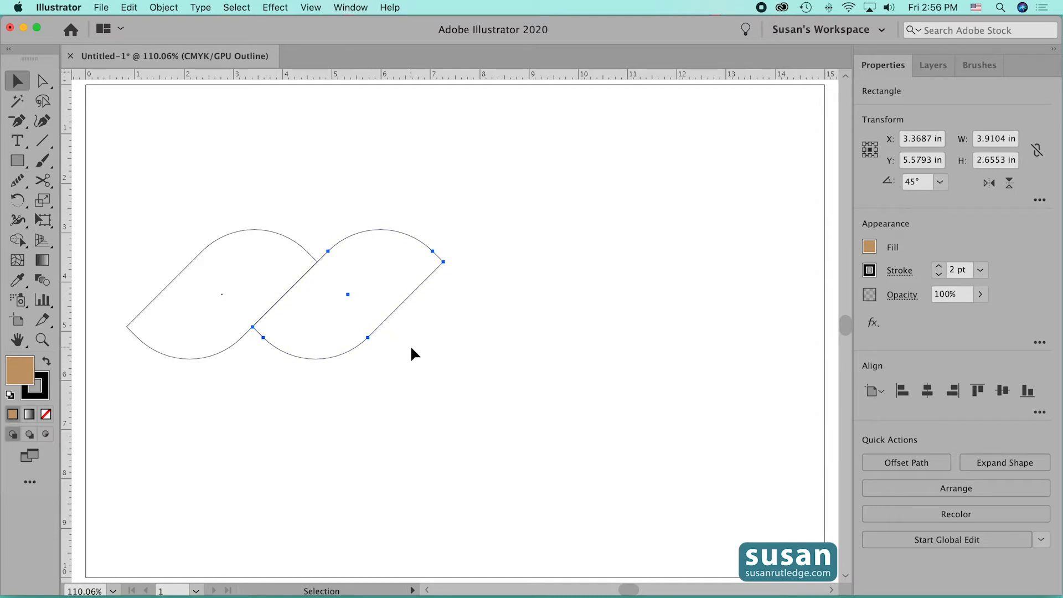
key("super")
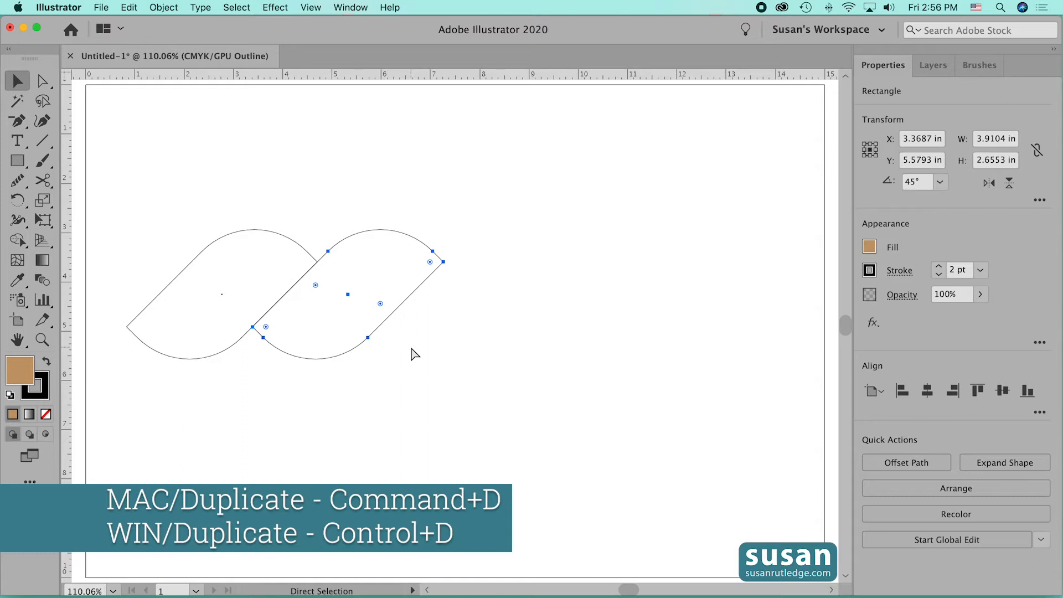
key("super+d")
left_click(480, 379)
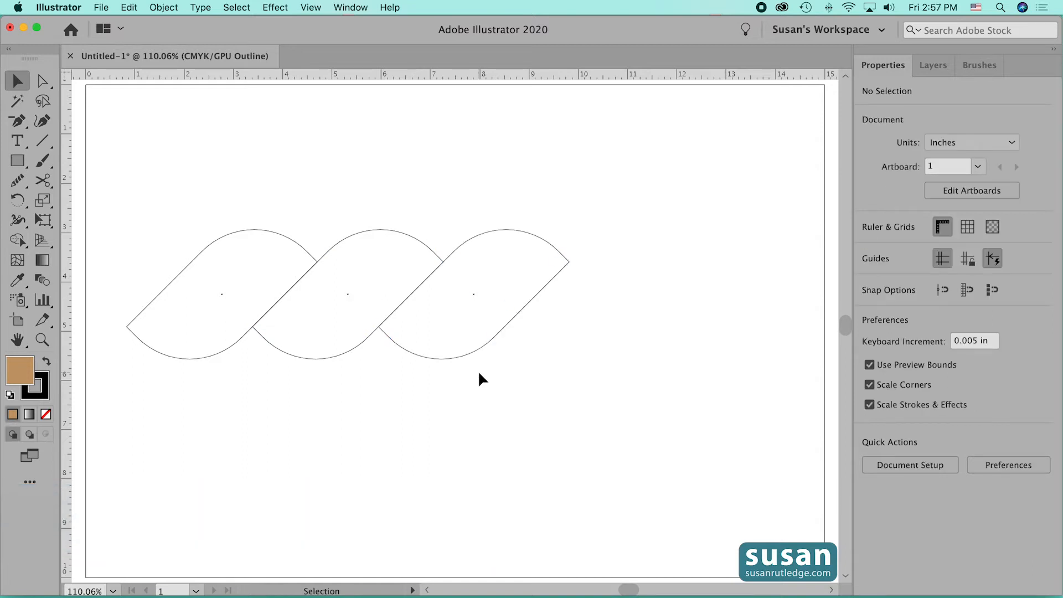
- Move all three rope shapes together to the middle of the artboard
left_click_drag(179, 175, 515, 393)
left_click_drag(466, 351, 580, 354)
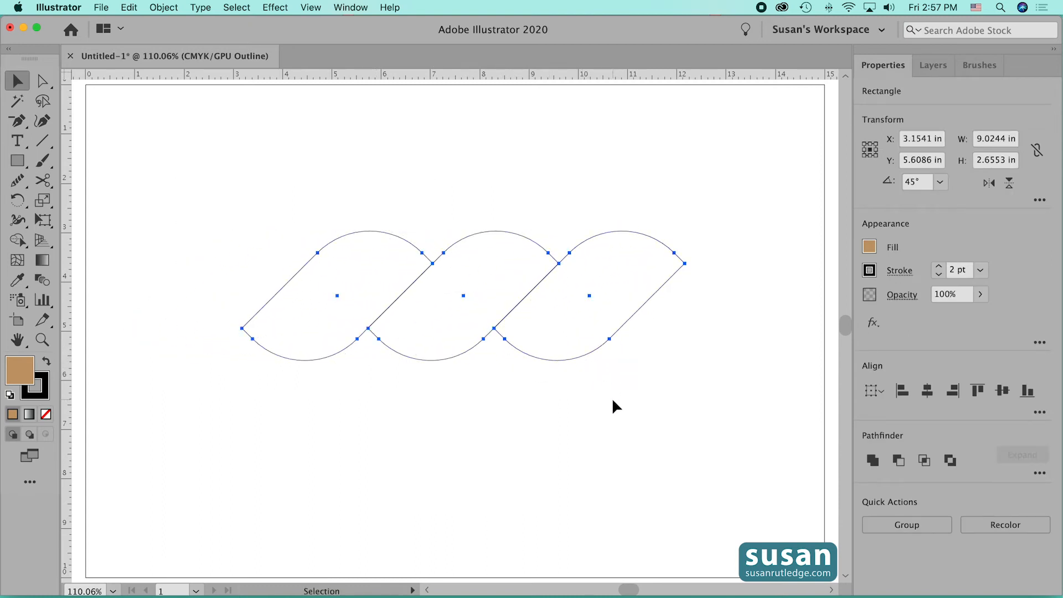
left_click(608, 401)
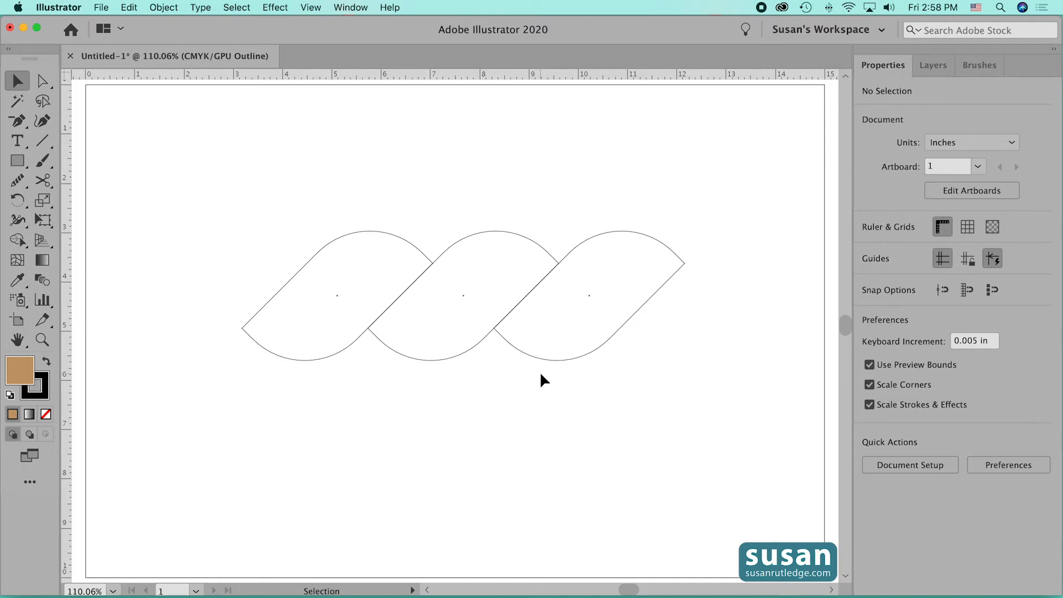
- Draw a rectangle without fill or stroke, about 5.11 by 2.66 in, from the first rope shape's center to the third's, covering their full height
left_click_drag(17, 161, 47, 161)
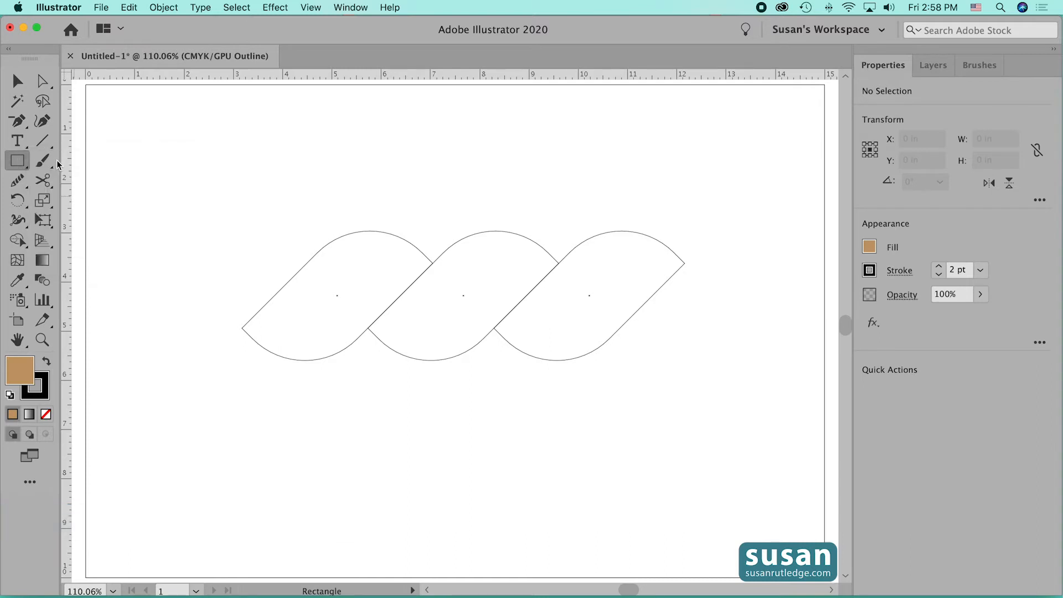
left_click(870, 248)
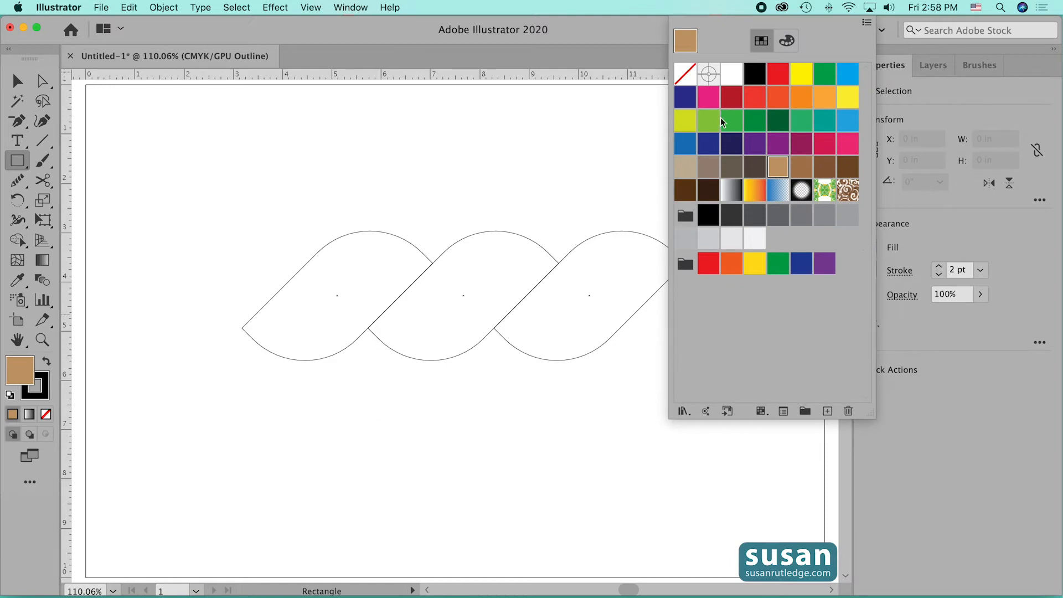
left_click(685, 73)
left_click(939, 276)
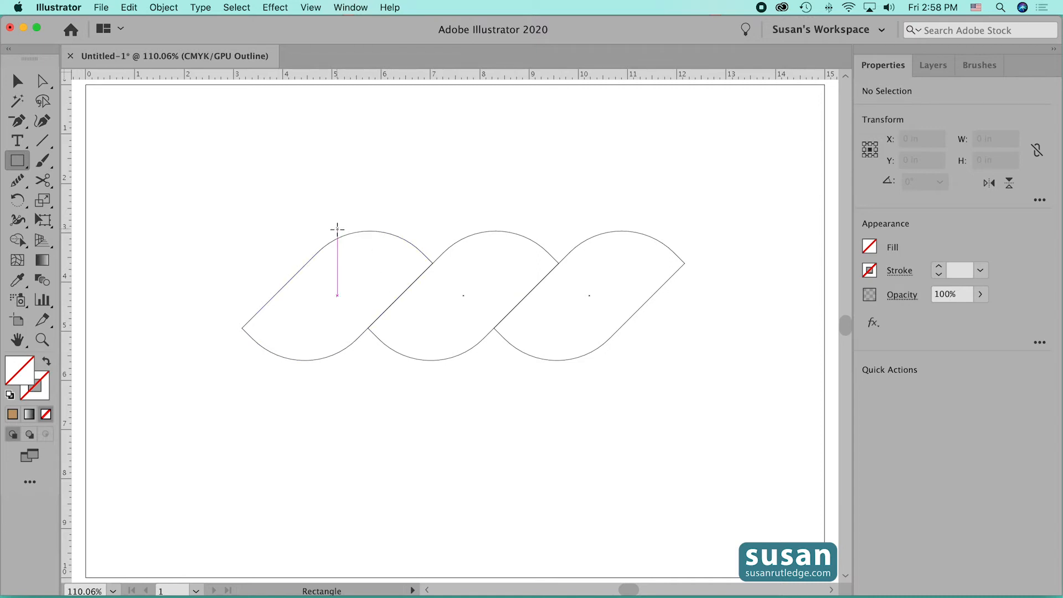
left_click_drag(337, 229, 589, 362)
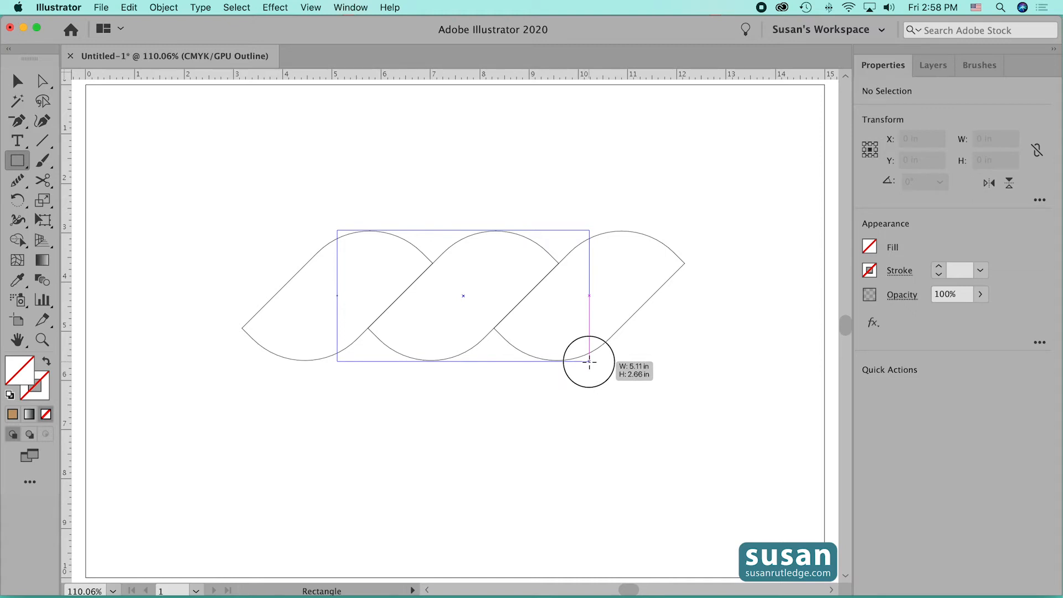
left_click_drag(589, 362, 589, 362)
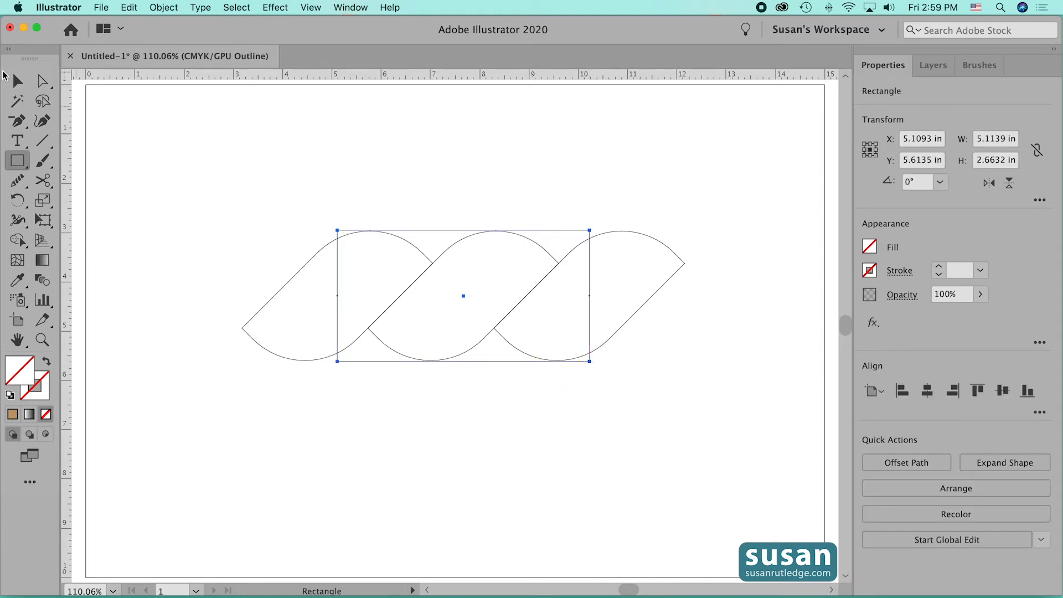
- Move the unfilled rectangle below the three rope shapes in the layer's stacking order
left_click(17, 81)
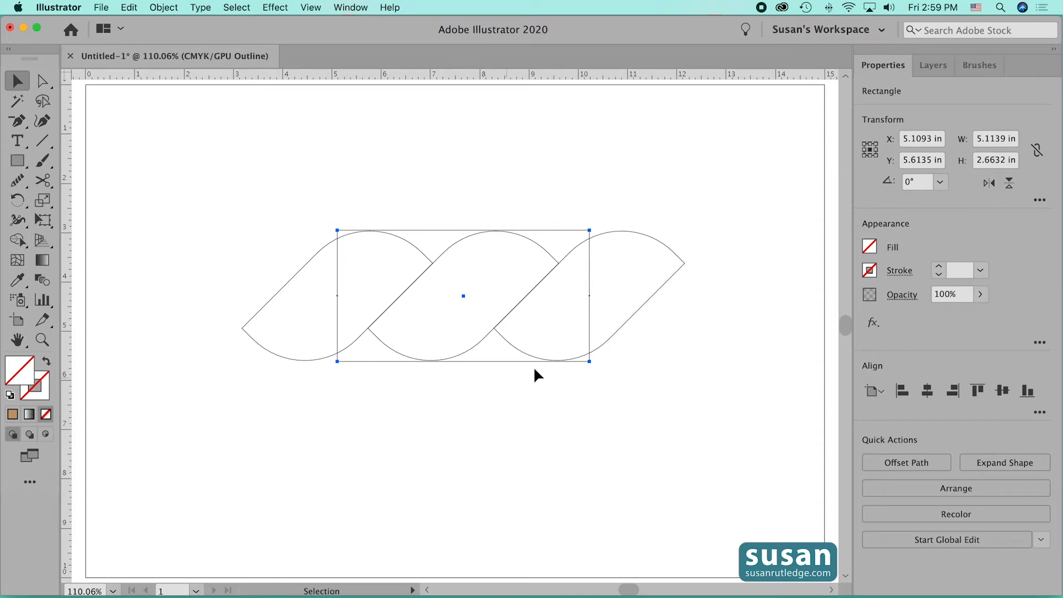
left_click(933, 65)
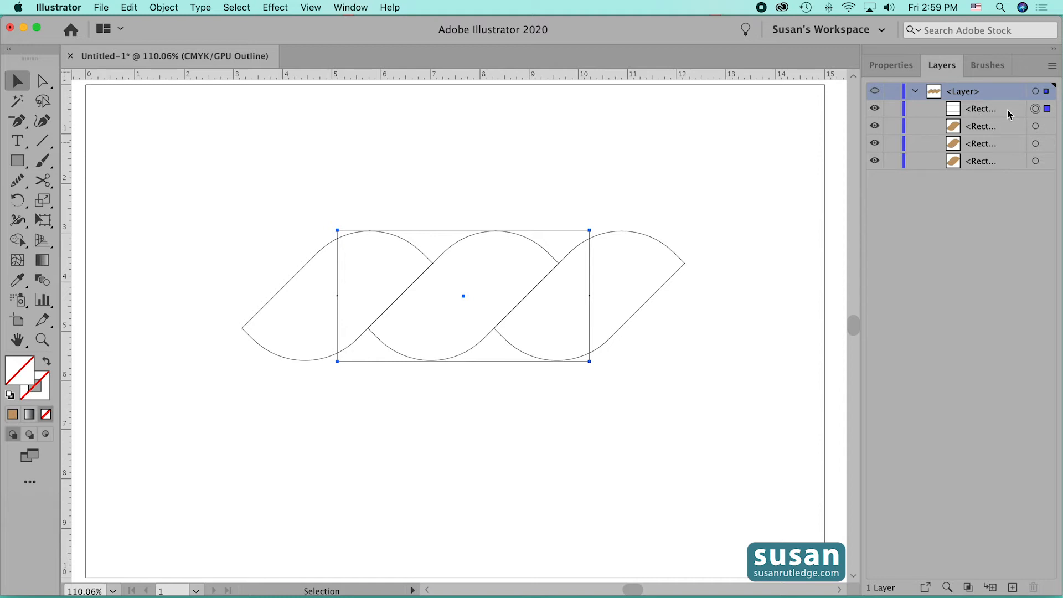
left_click_drag(1005, 113, 1003, 167)
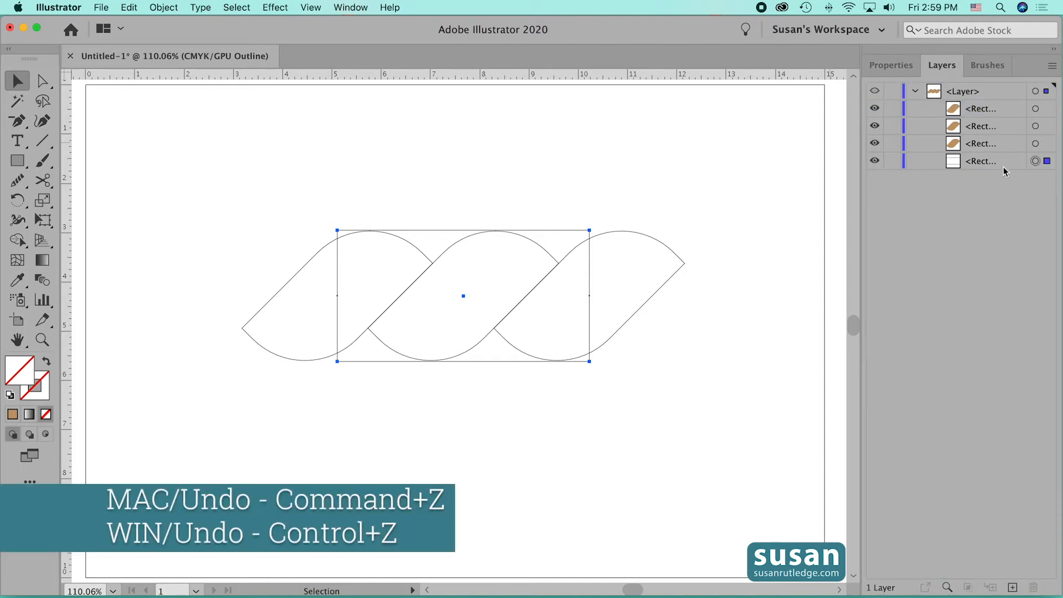
key("super+z")
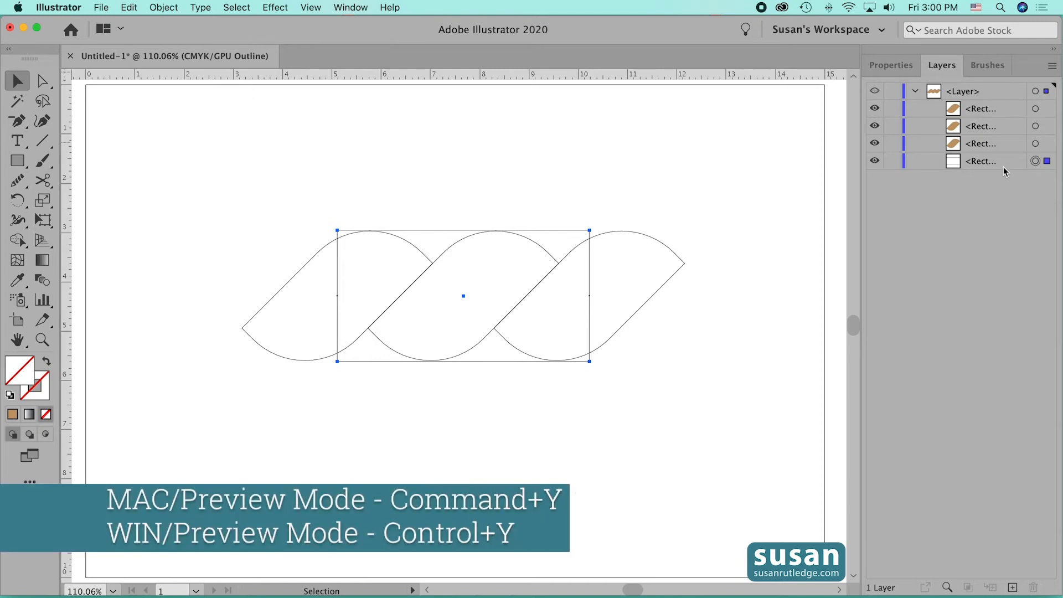
- Return to Preview mode and group the three rope shapes with the unfilled rectangle
key("cmd+y")
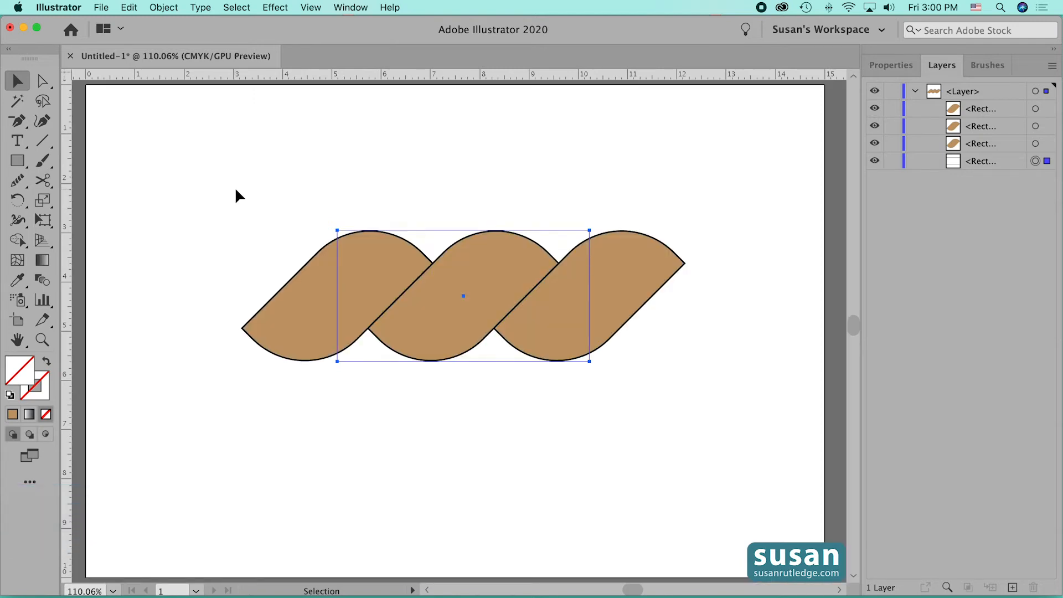
left_click_drag(234, 188, 707, 415)
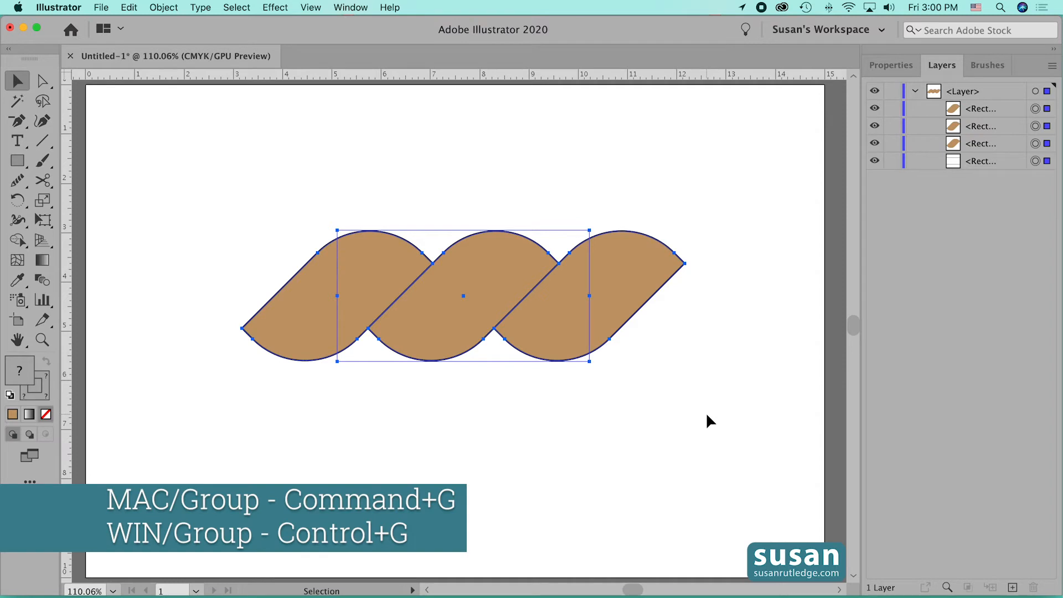
key("super+g")
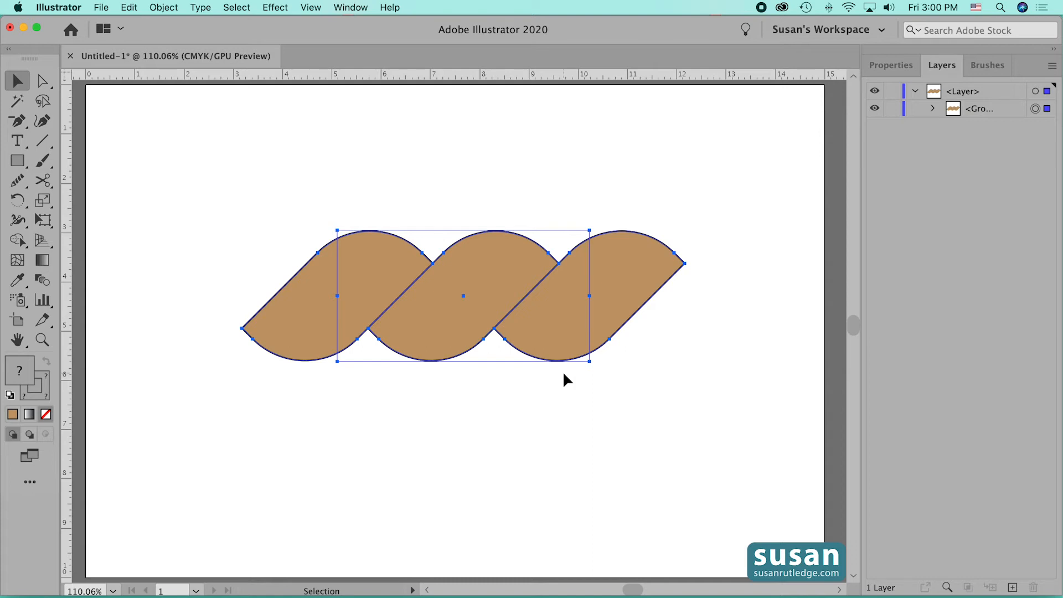
- Scale the rope group uniformly to 35%
left_click(164, 8)
mouse_move(179, 23)
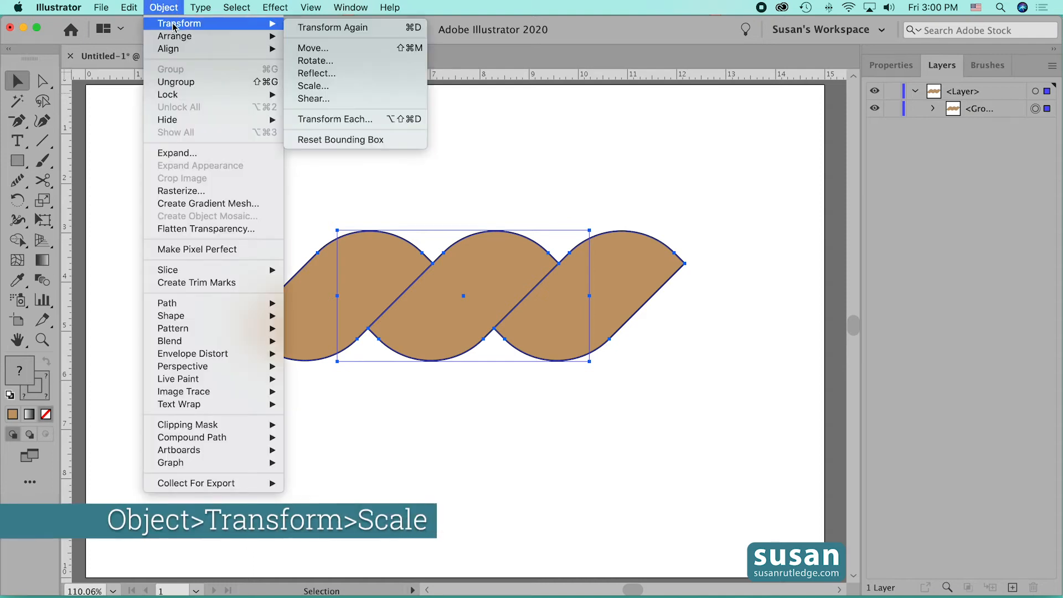
left_click(311, 87)
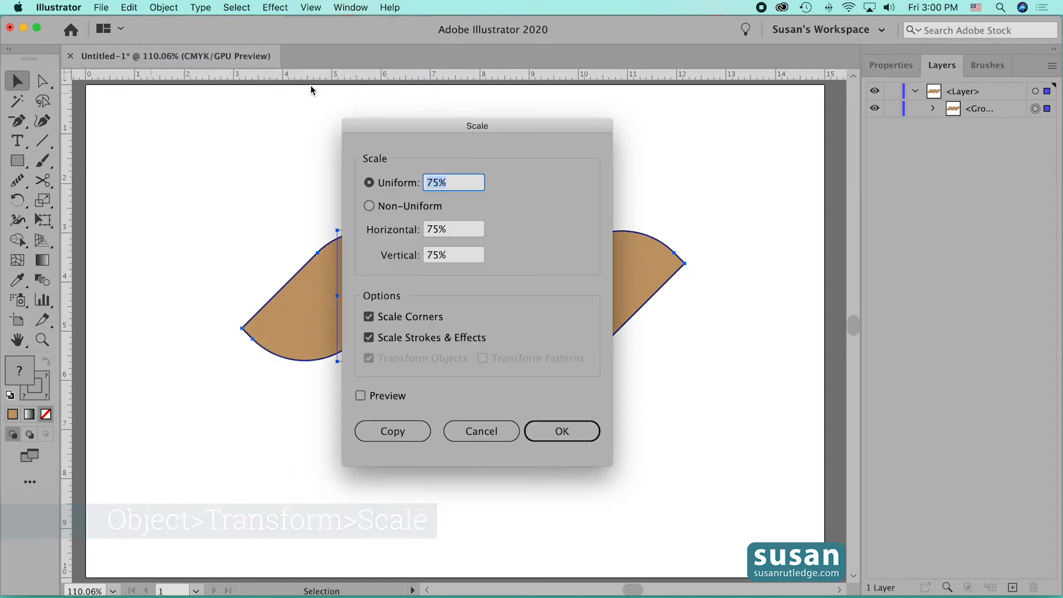
type("35")
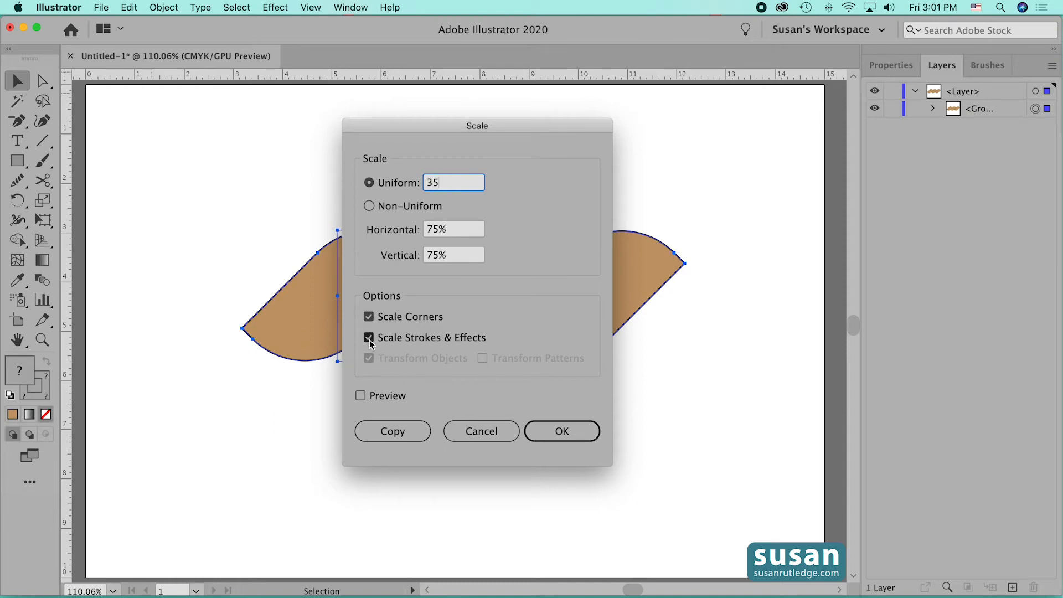
left_click(563, 431)
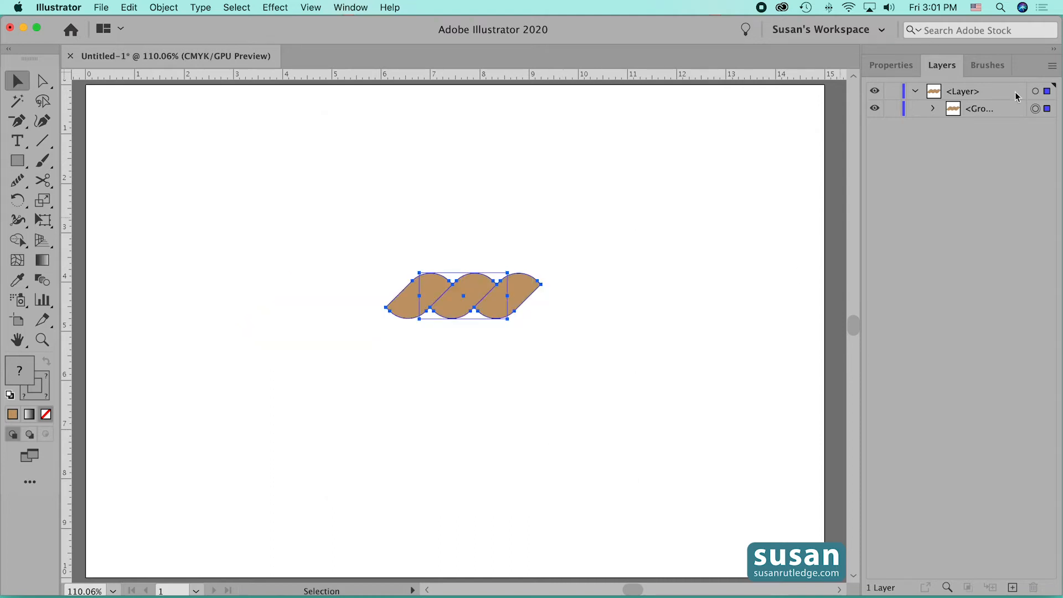
- Create a pattern brush named Rope from the rope group and move the group to the artboard's upper-left corner
left_click(989, 66)
left_click_drag(517, 299, 897, 149)
left_click(253, 343)
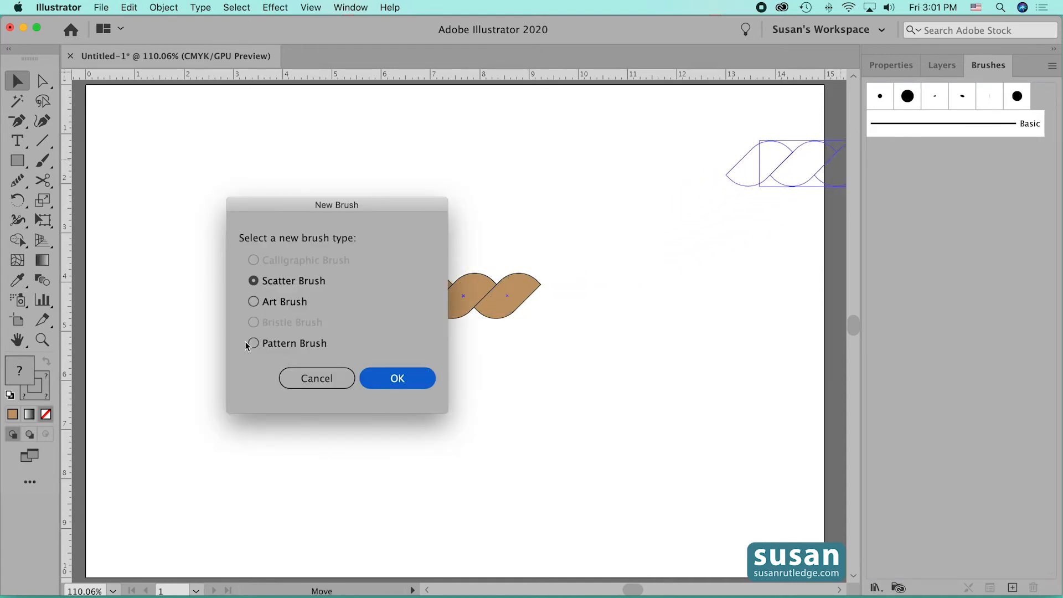
left_click(396, 378)
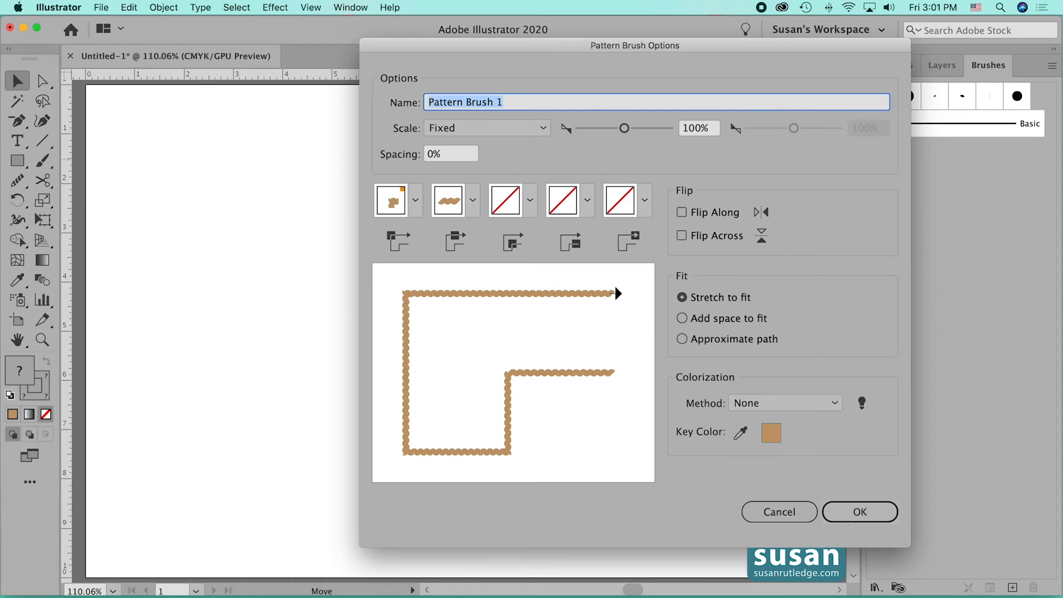
type("Rope")
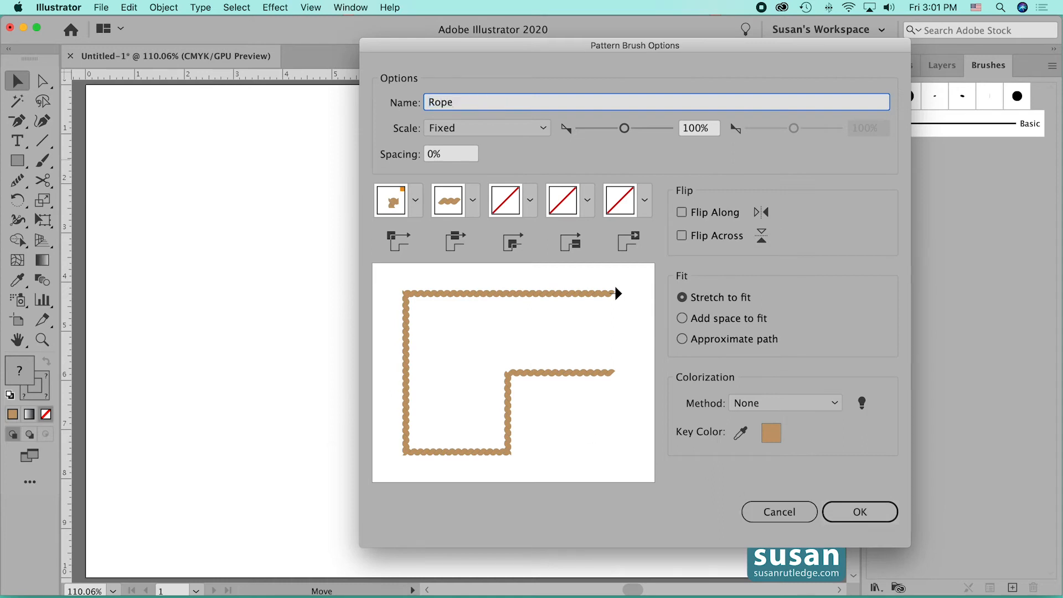
left_click(865, 516)
left_click(871, 519)
left_click_drag(460, 310, 163, 133)
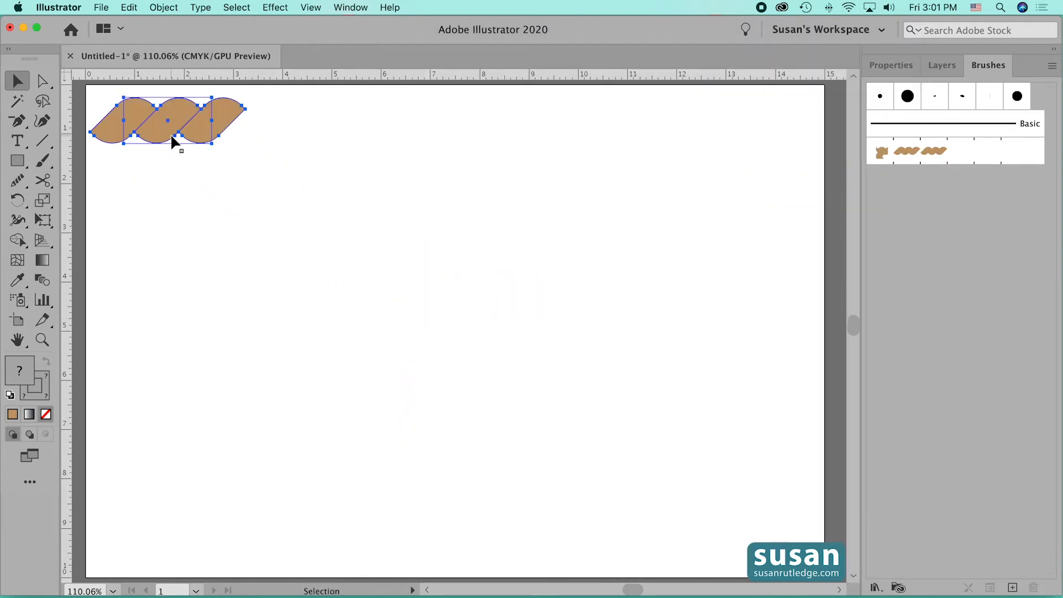
- Draw a large unfilled ellipse in the middle of the artboard and apply the Rope brush, about 9.5 by 8.1 in overall
left_click(18, 162)
left_click(57, 201)
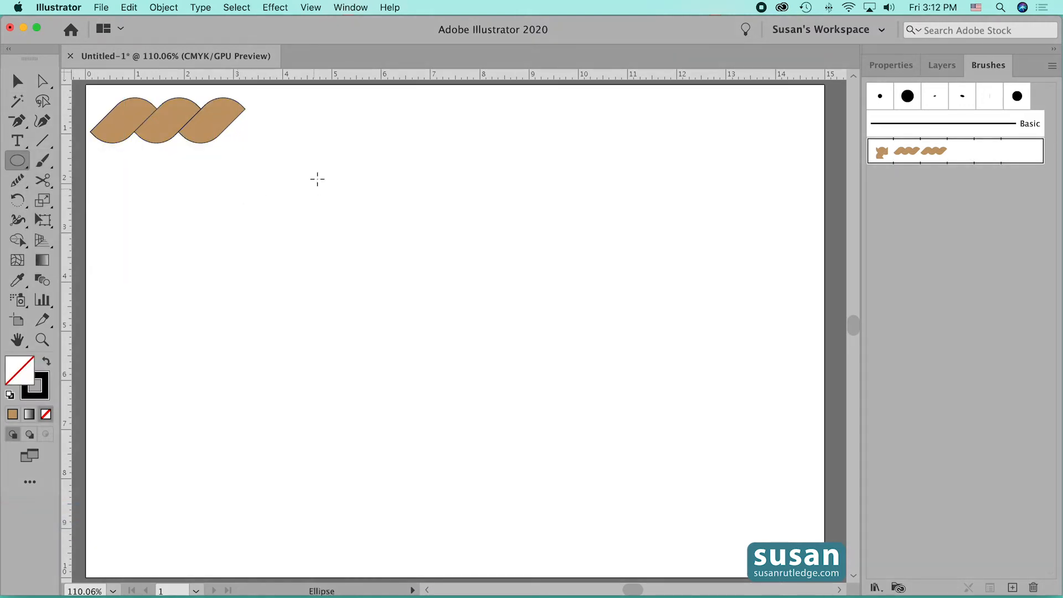
left_click_drag(312, 163, 738, 516)
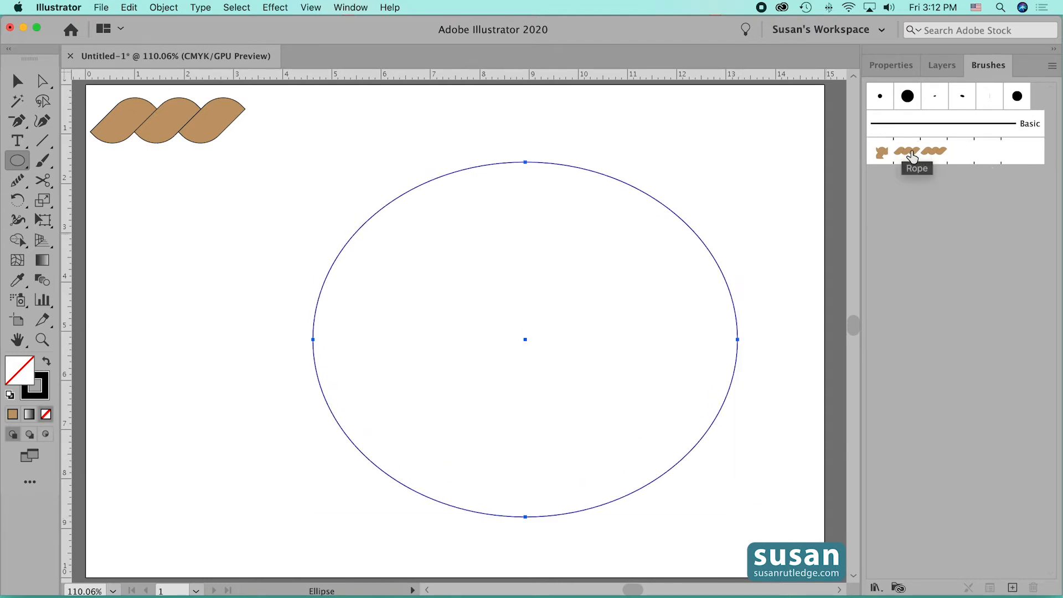
left_click(912, 157)
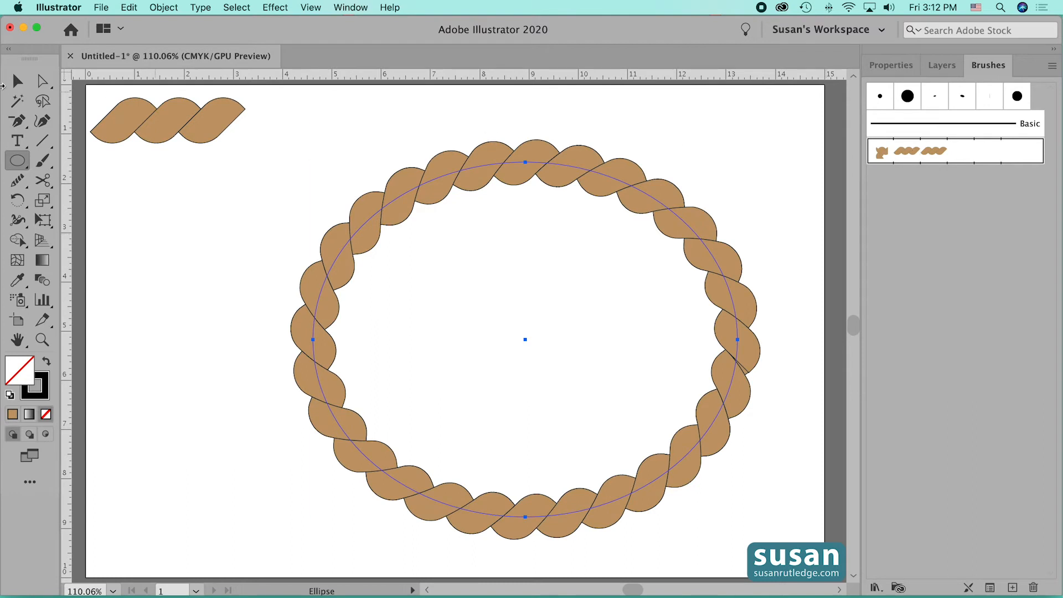
left_click(16, 82)
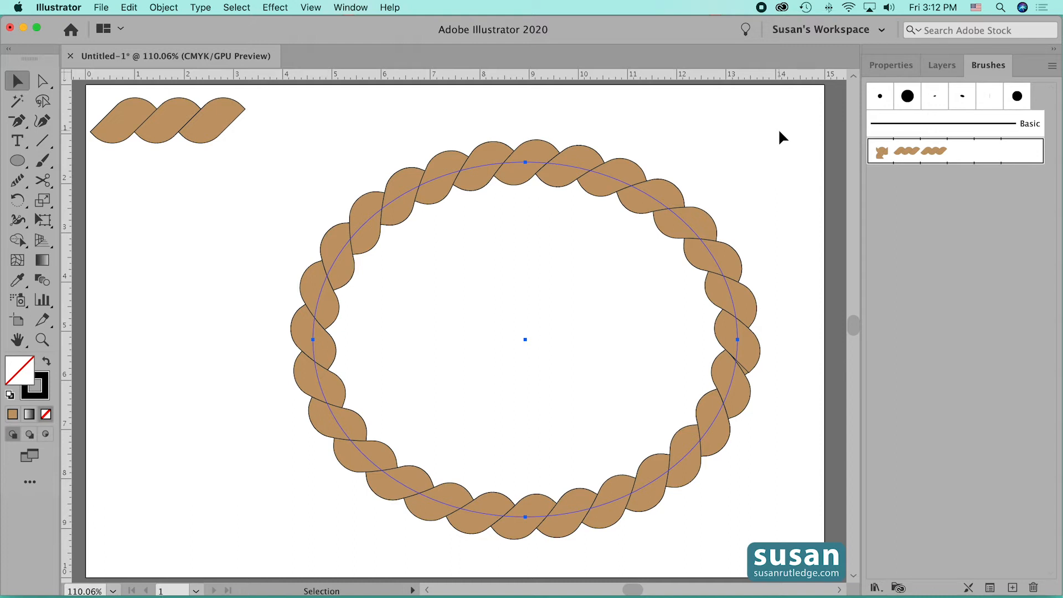
- Thicken the rope ellipse by setting its stroke weight to 2 pt
left_click(891, 65)
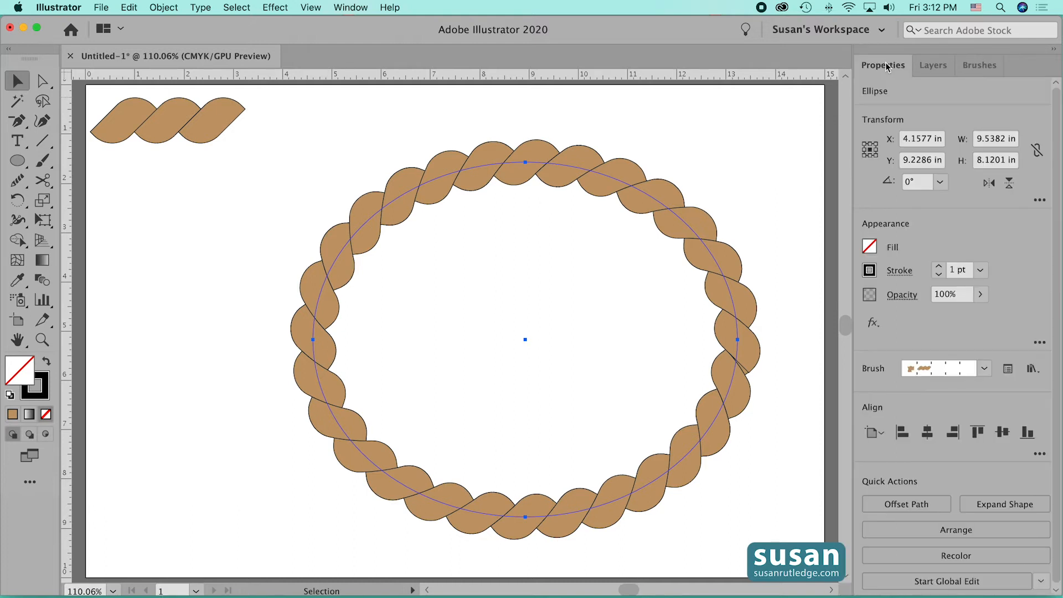
left_click(940, 275)
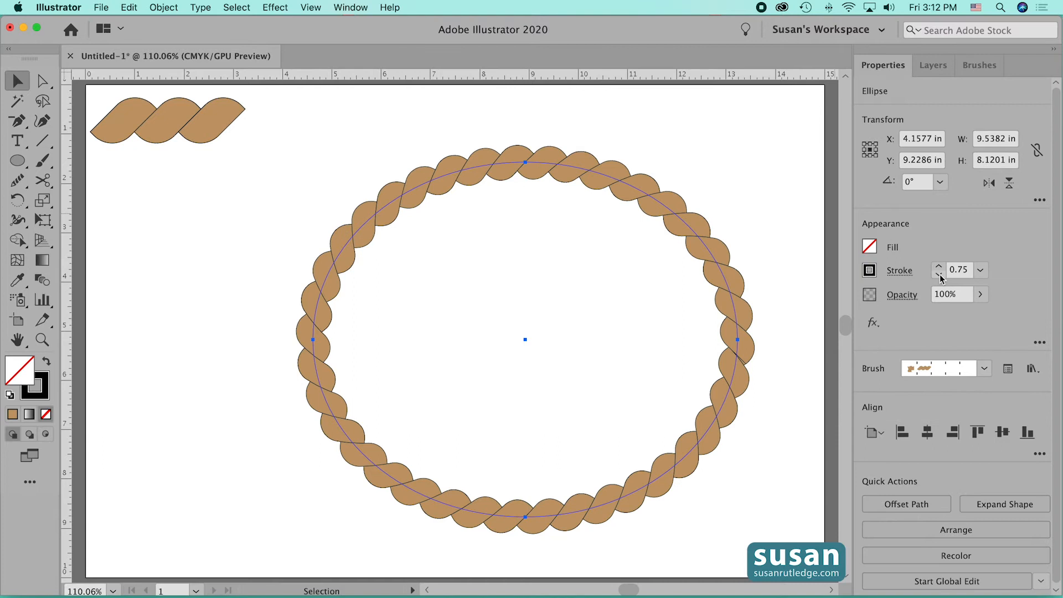
left_click(940, 267)
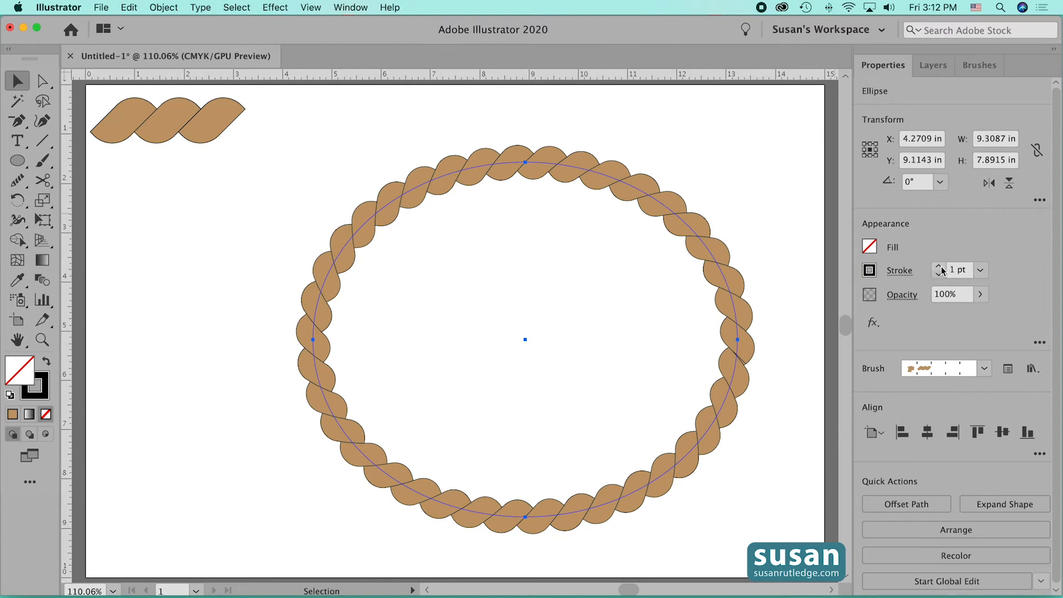
left_click(940, 266)
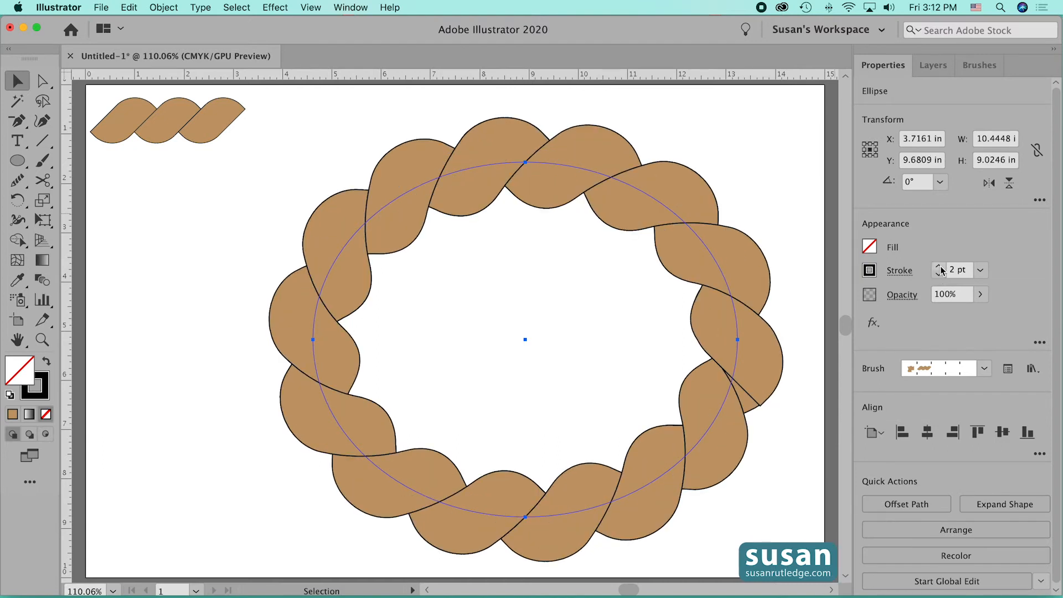
left_click(739, 160)
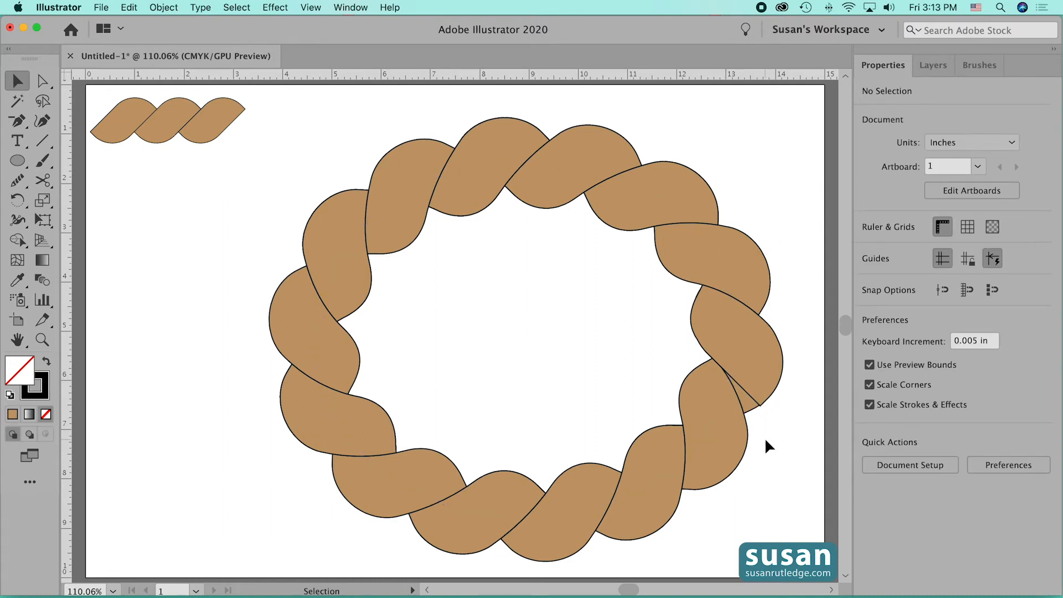
- Move the rope ellipse about 0.55 in to the left and convert its brush stroke to editable shapes with Outline Stroke
left_click_drag(731, 465, 703, 463)
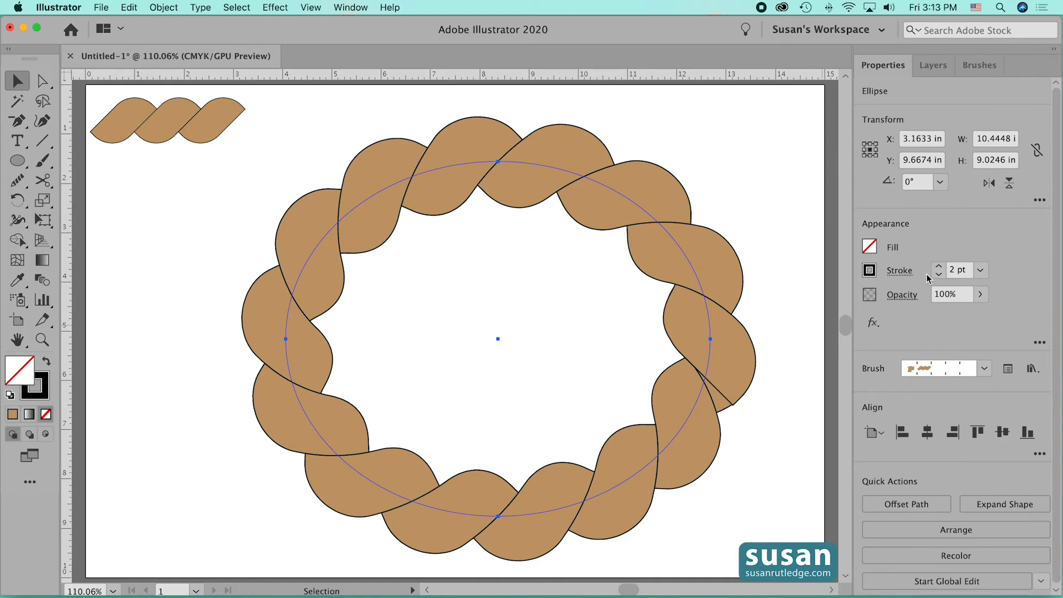
left_click(163, 7)
mouse_move(216, 312)
left_click(329, 336)
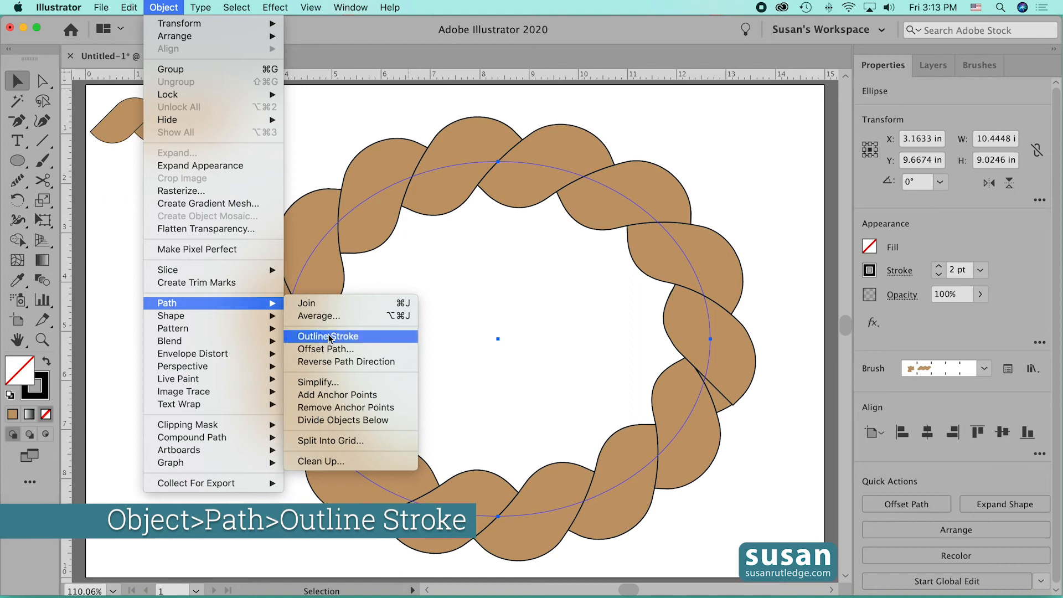
left_click(749, 173)
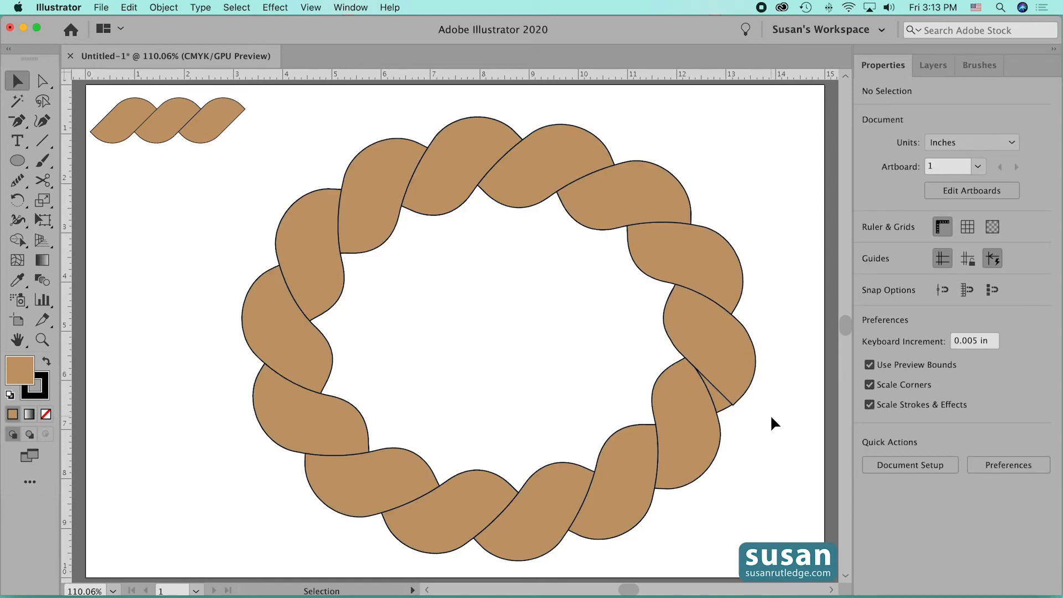
- Move the lower corner anchor of the rope segment at the seam to about X 12.83, Y 6.75 in, covering the gap
key("z")
left_click_drag(724, 385, 849, 550)
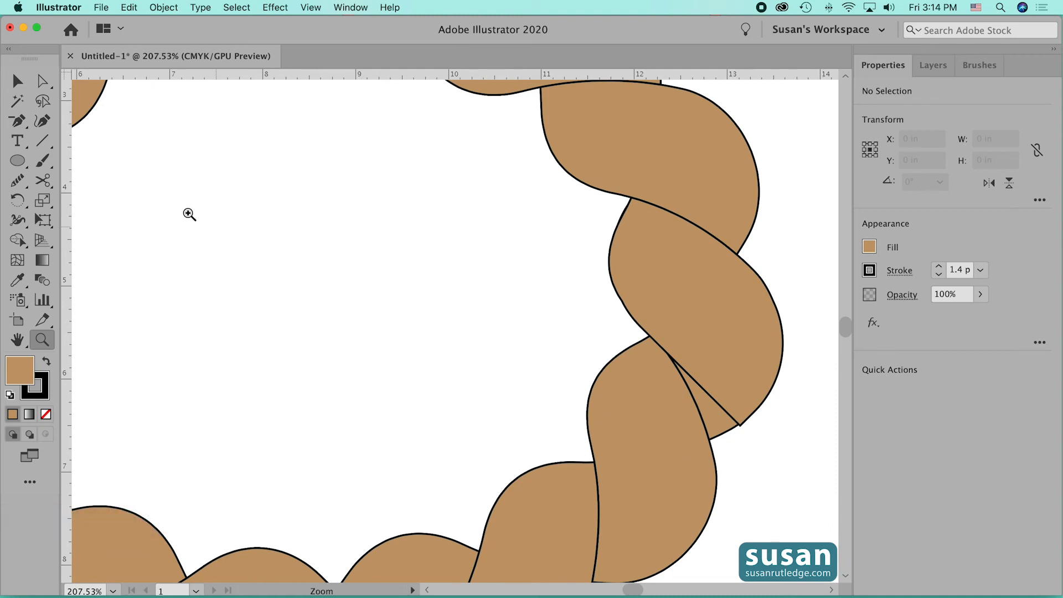
left_click(42, 81)
left_click_drag(42, 81, 66, 78)
left_click(741, 426)
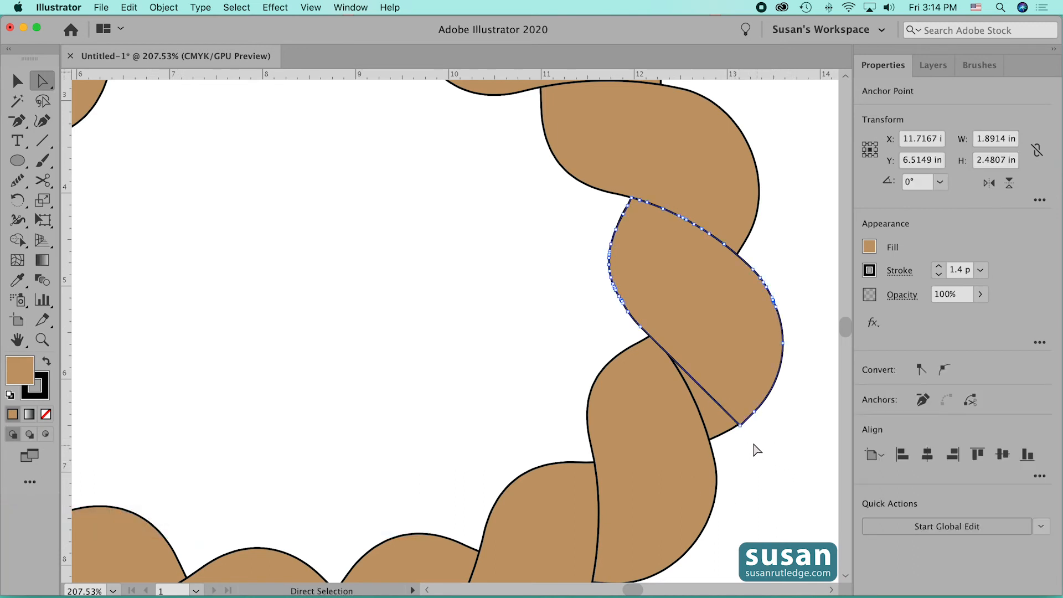
left_click(741, 426)
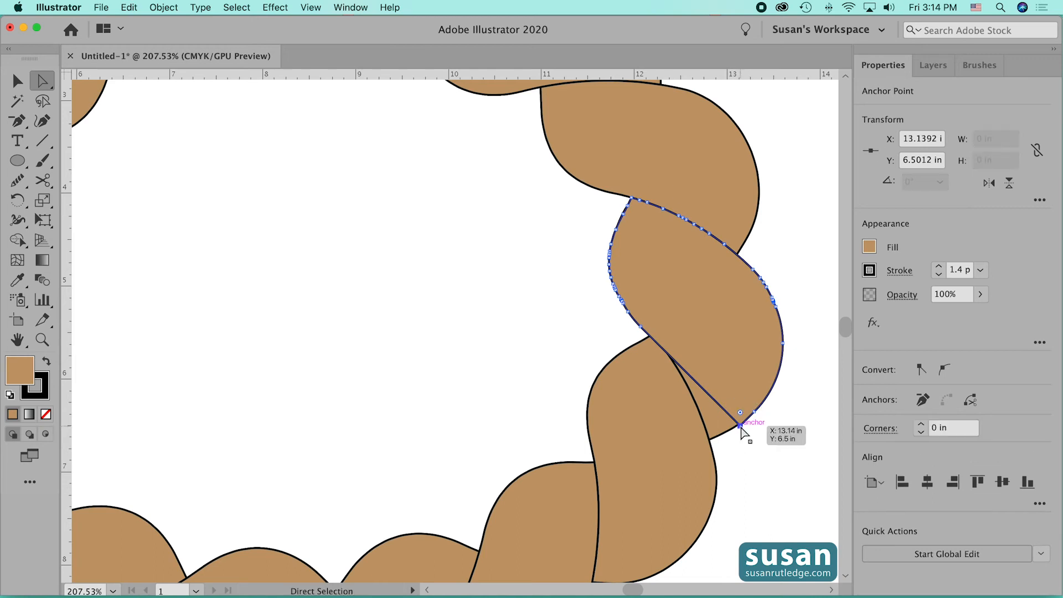
left_click_drag(741, 426, 713, 449)
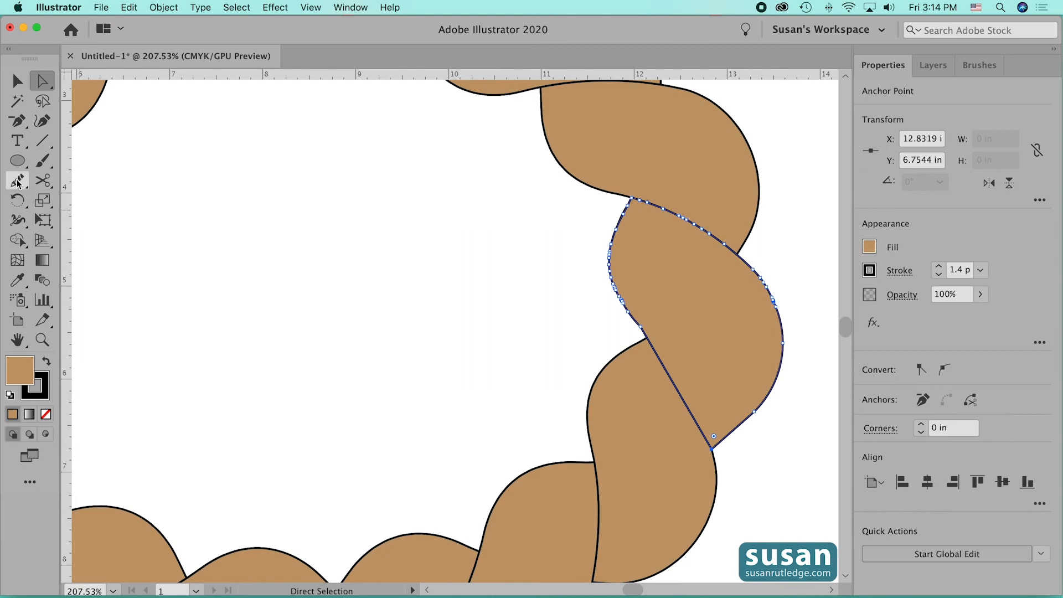
- Smooth the inner edge and the lower outer edge of the adjusted rope segment with the Smooth tool
left_click_drag(18, 181, 84, 221)
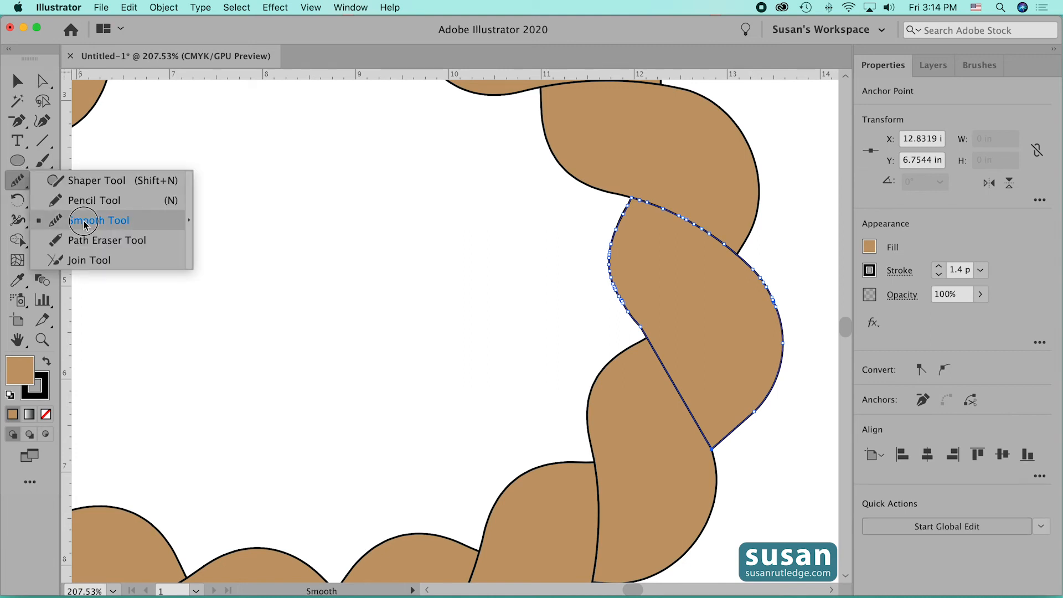
left_click_drag(84, 221, 84, 221)
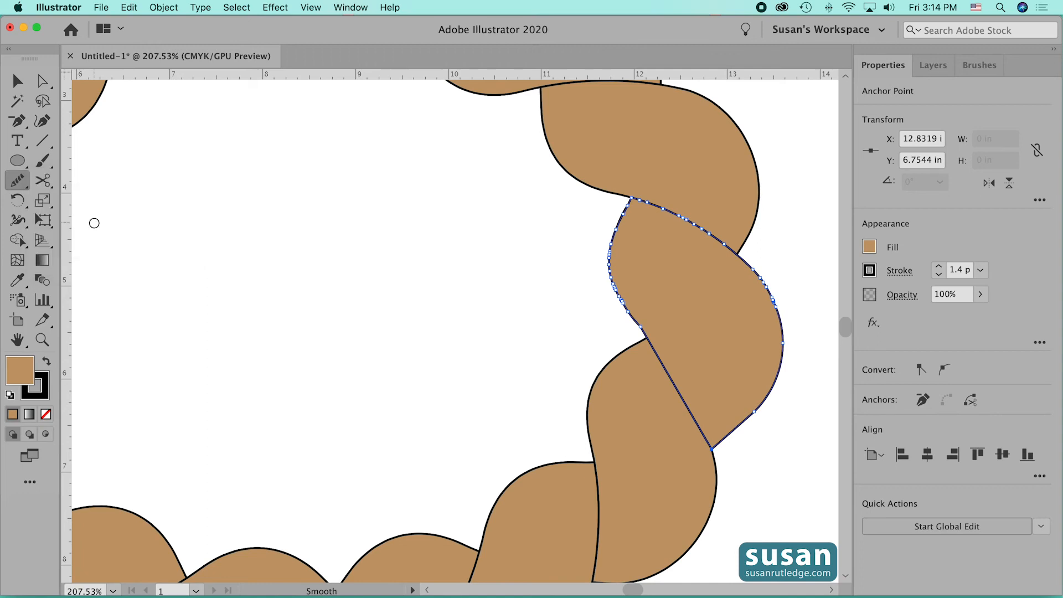
left_click_drag(616, 288, 646, 335)
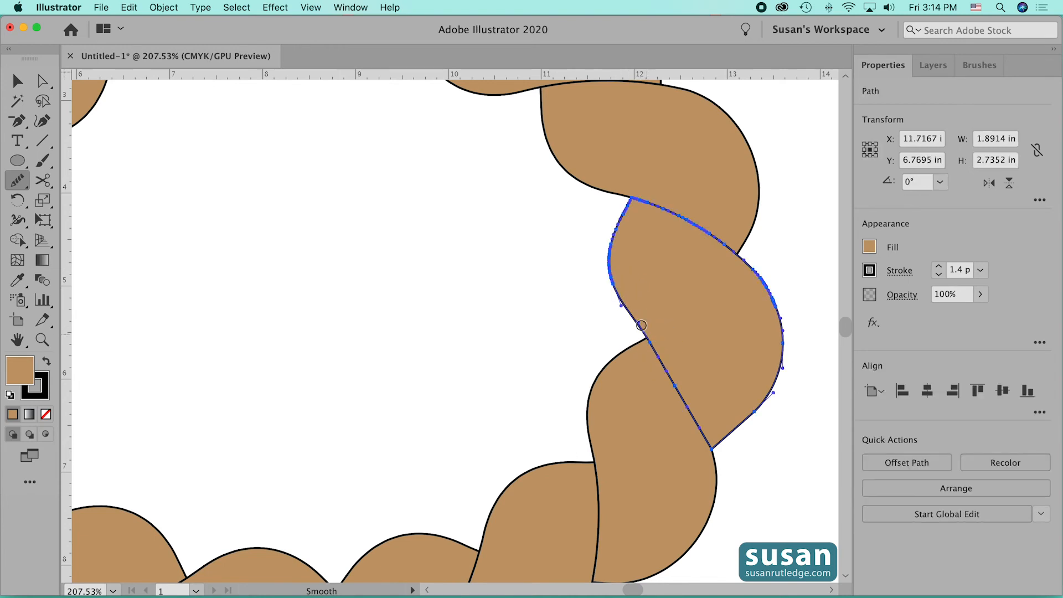
left_click_drag(774, 384, 745, 434)
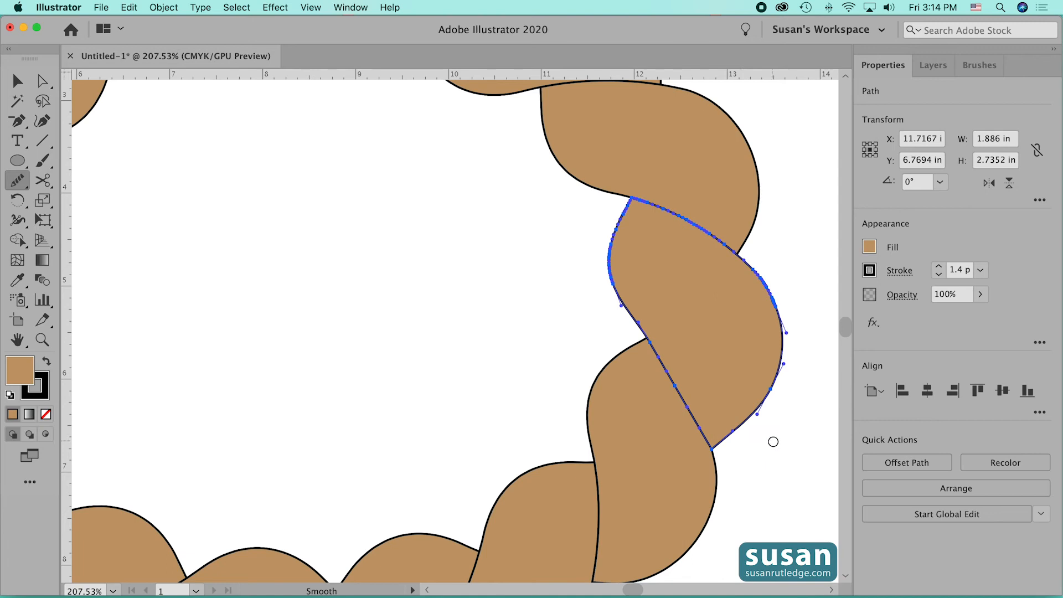
left_click(17, 82)
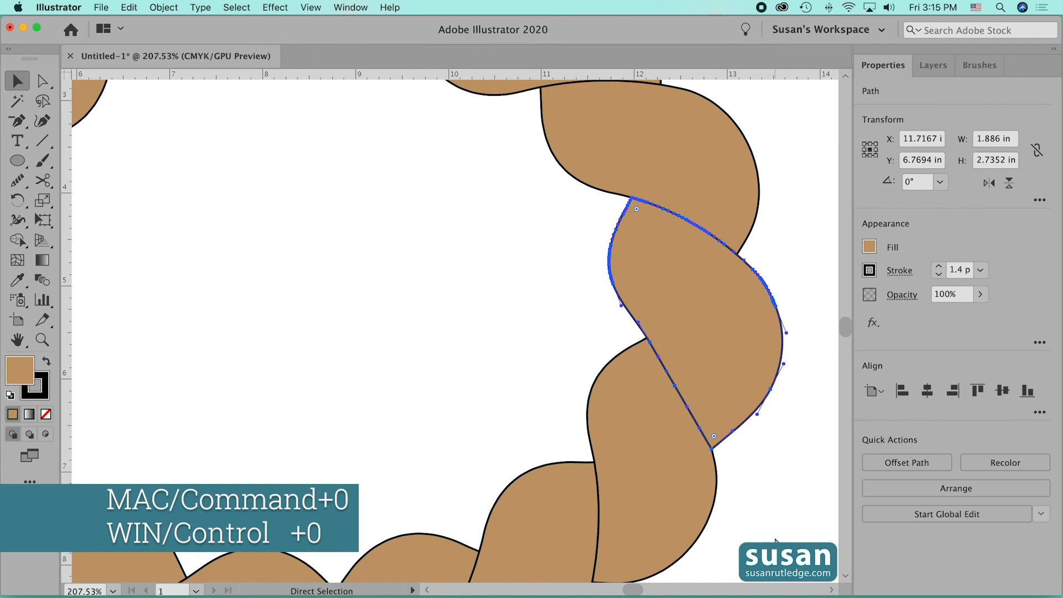
key("super+0")
left_click(775, 540)
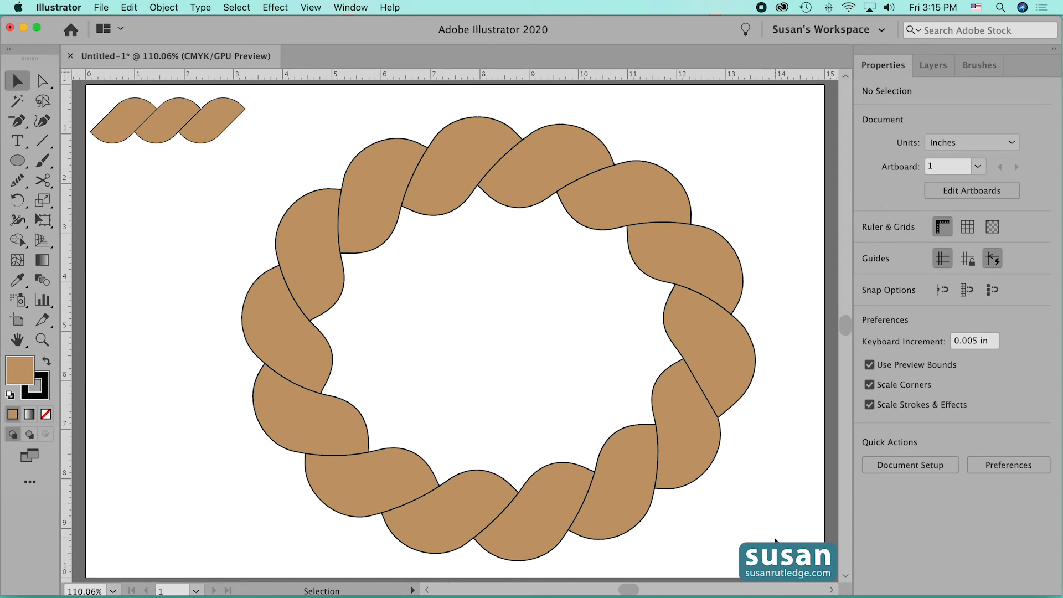
- Paint a freehand wavy stroke with the Rope brush from the artboard's left side across the rope ellipse
left_click(42, 160)
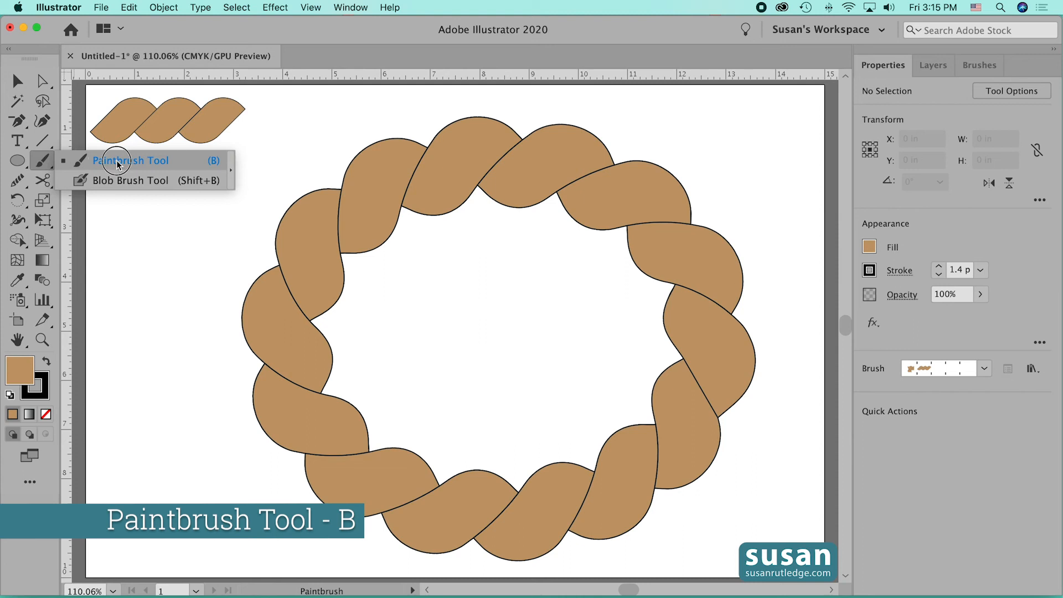
left_click(88, 161)
mouse_move(156, 247)
left_mouse_down()
mouse_move(349, 280)
mouse_move(471, 344)
mouse_move(628, 345)
left_mouse_up()
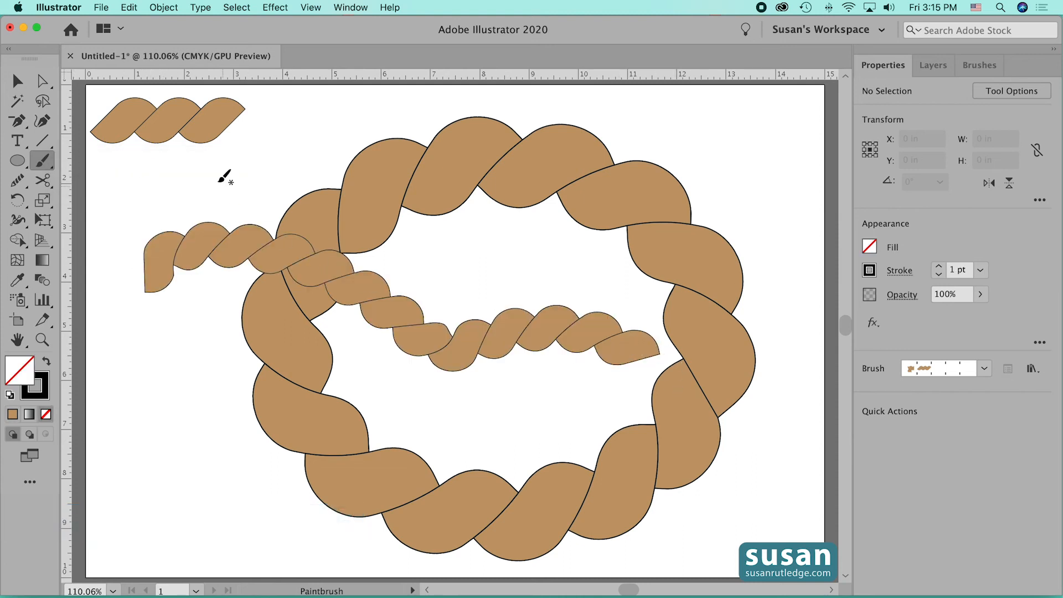
- Delete the outlined rope ellipse and the freehand rope stroke, keeping the original rope group
key("v")
left_click_drag(242, 190, 776, 523)
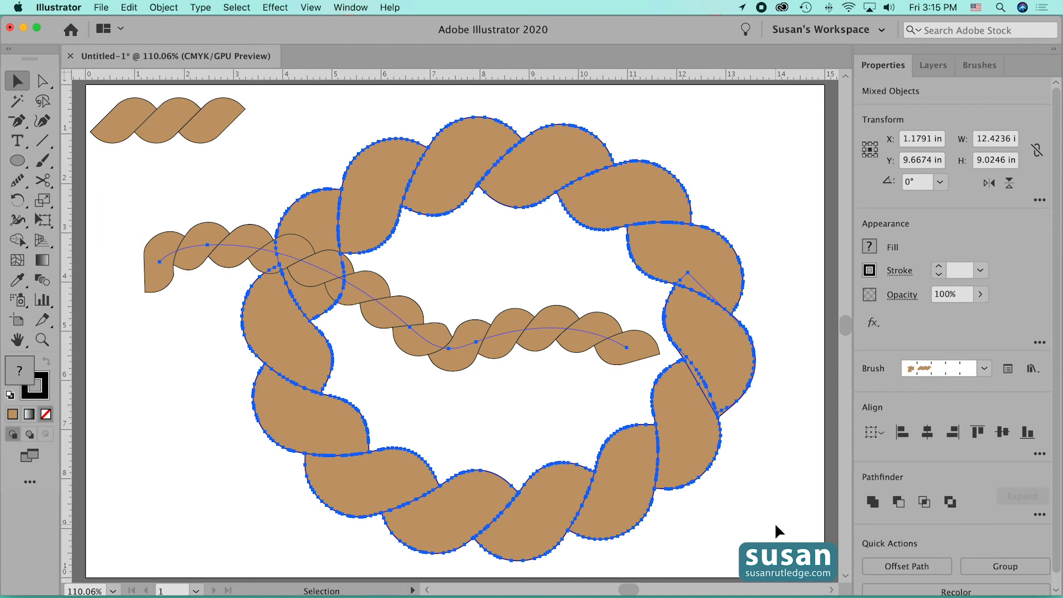
key("Delete")
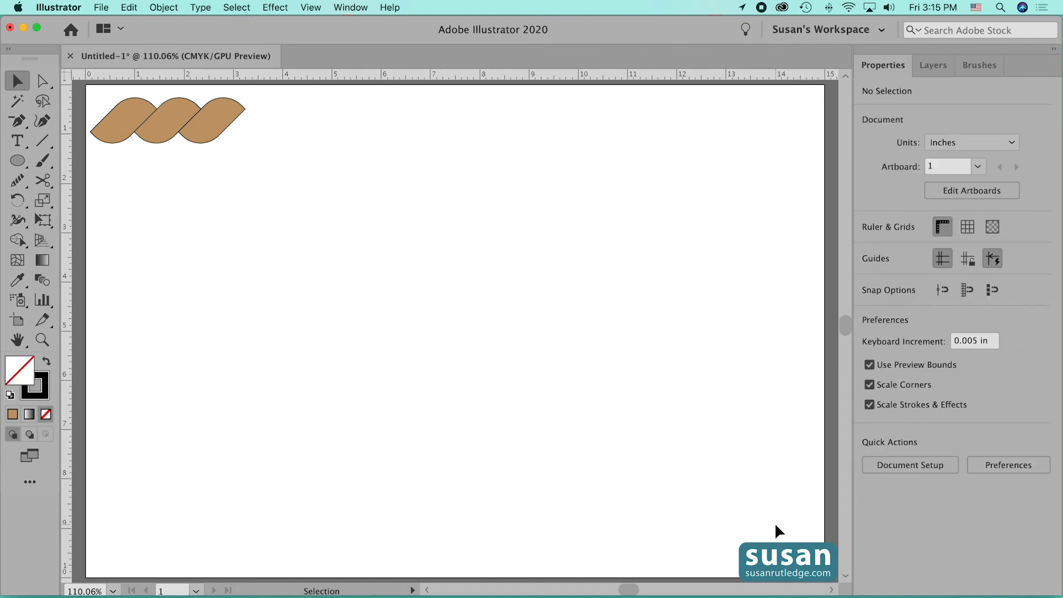
- Draw an unfilled rectangle about 8.97 by 5.83 in on the artboard and apply the Rope brush to it
left_click(18, 160)
left_click(103, 160)
left_click_drag(297, 183, 738, 469)
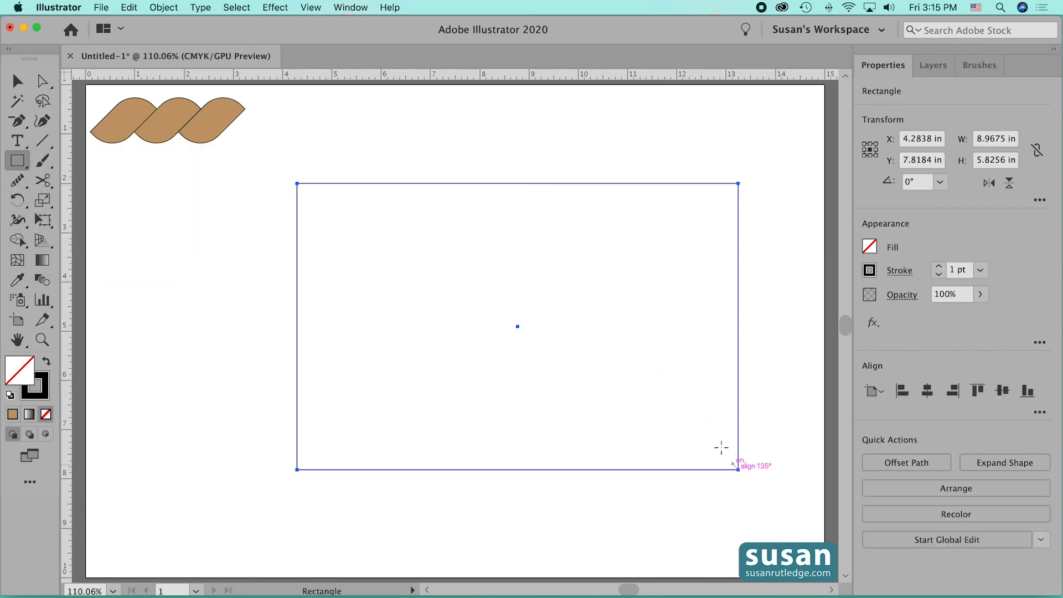
left_click(979, 66)
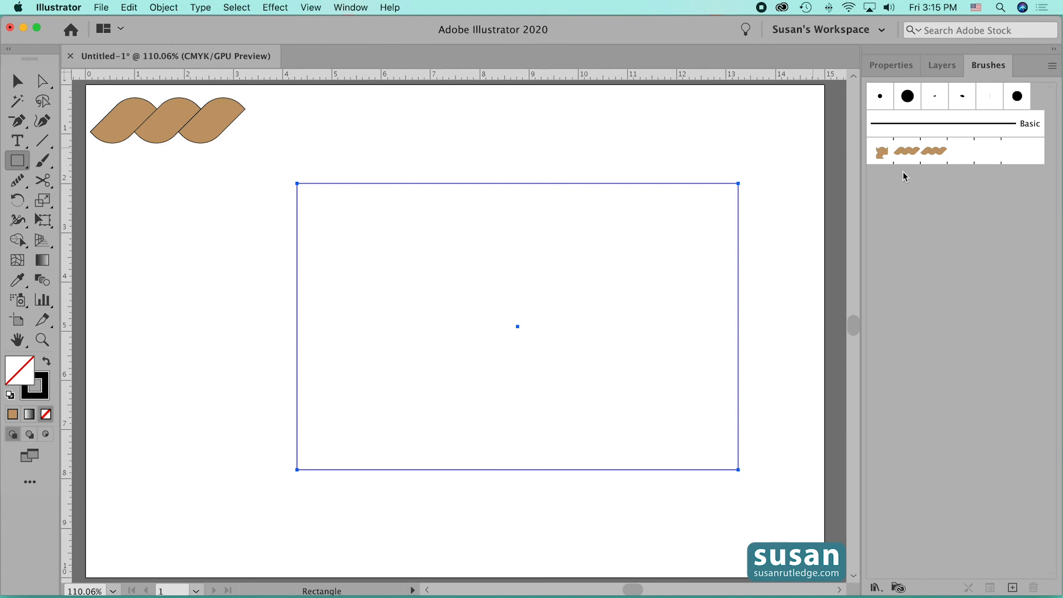
left_click(928, 155)
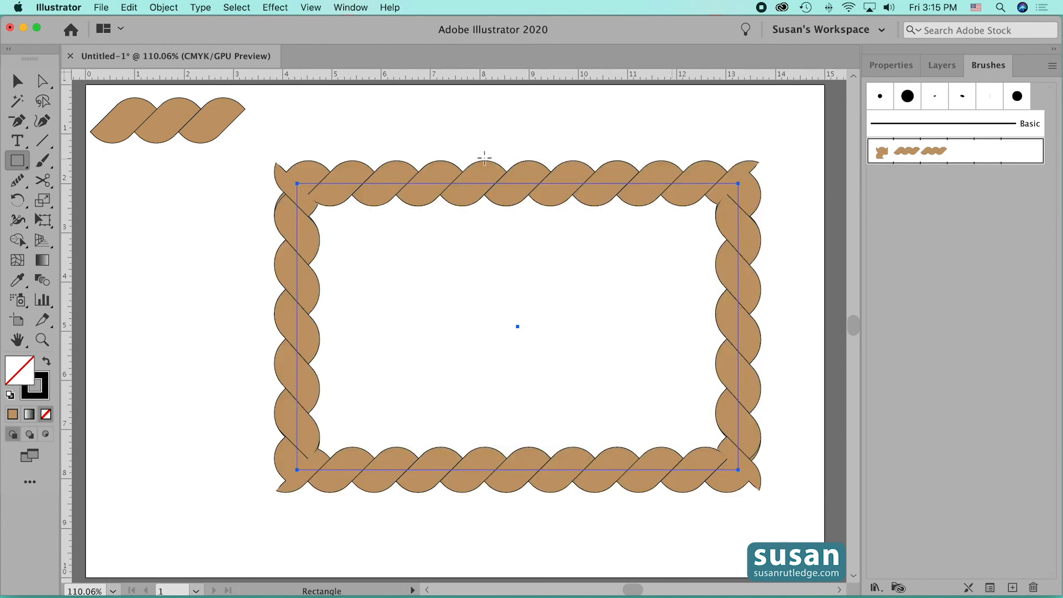
left_click(17, 81)
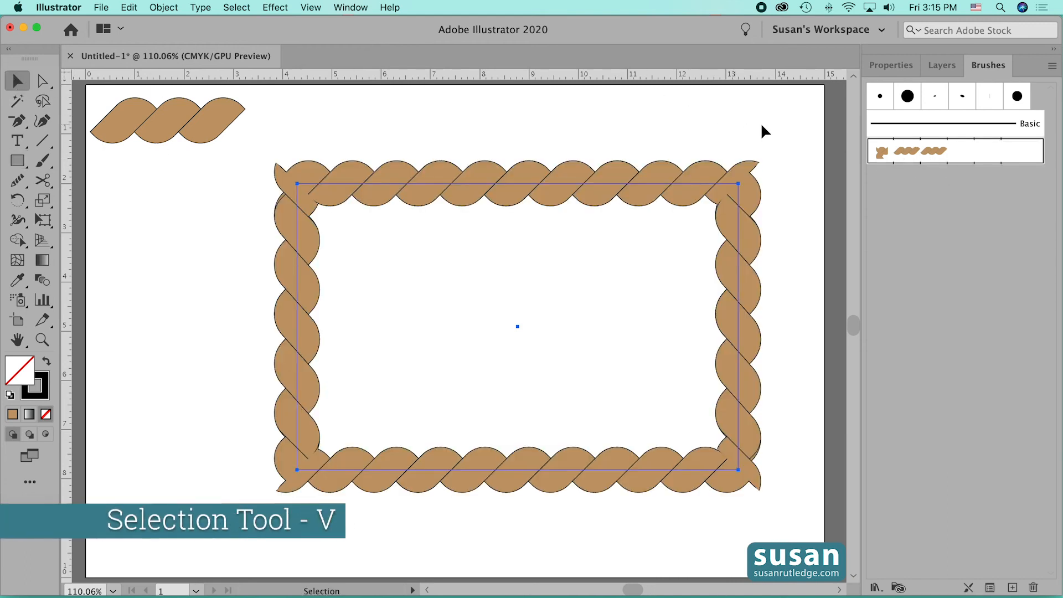
left_click(786, 127)
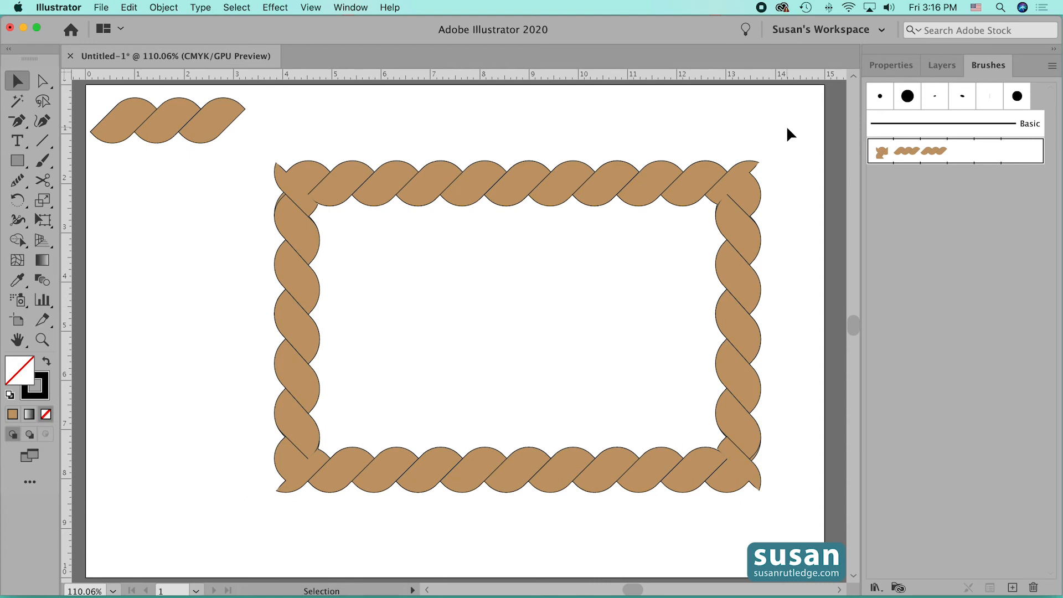
- Round all four corners of the rope rectangle to a radius of about 1 in
left_click(729, 215)
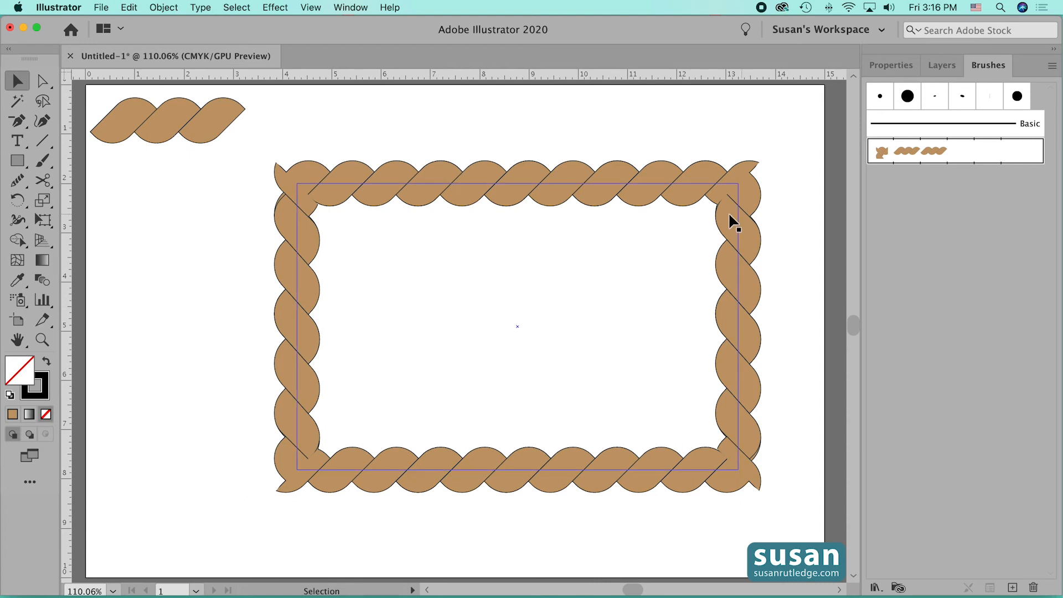
left_click(773, 124)
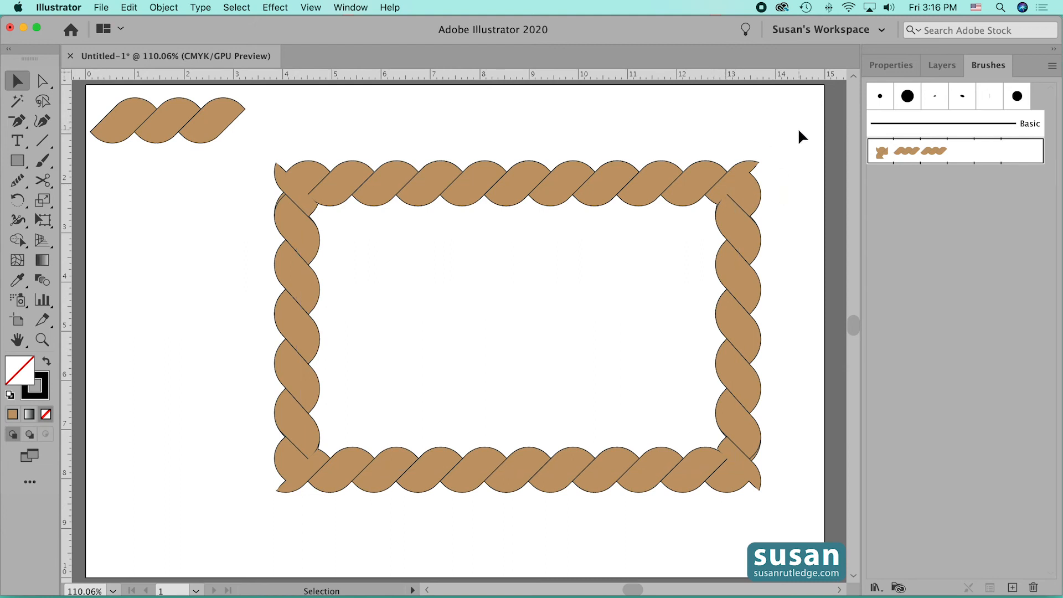
left_click(667, 189)
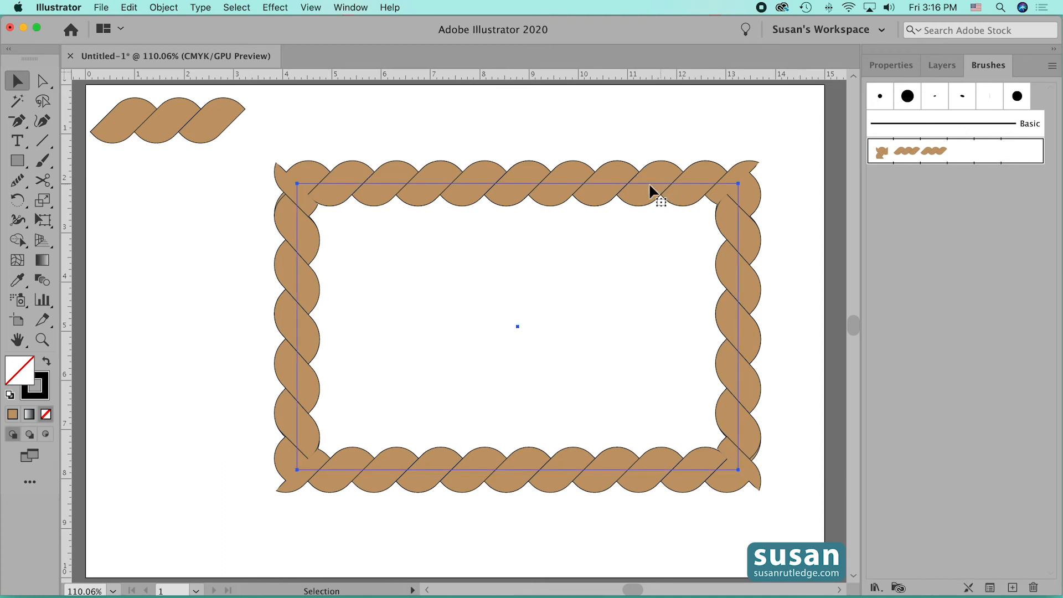
left_click(40, 80)
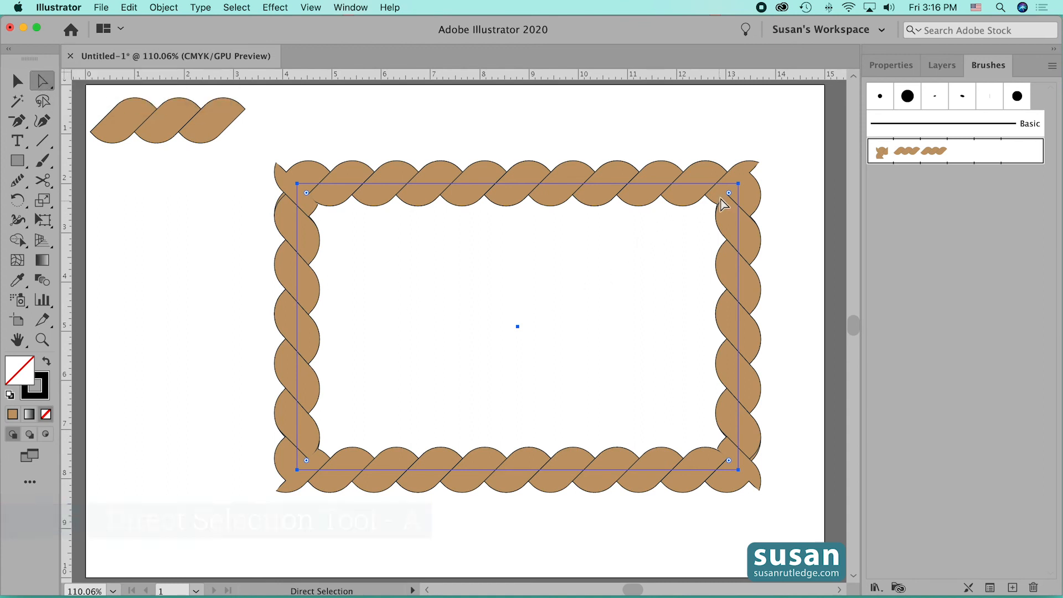
left_click_drag(729, 193, 690, 244)
left_click(784, 147)
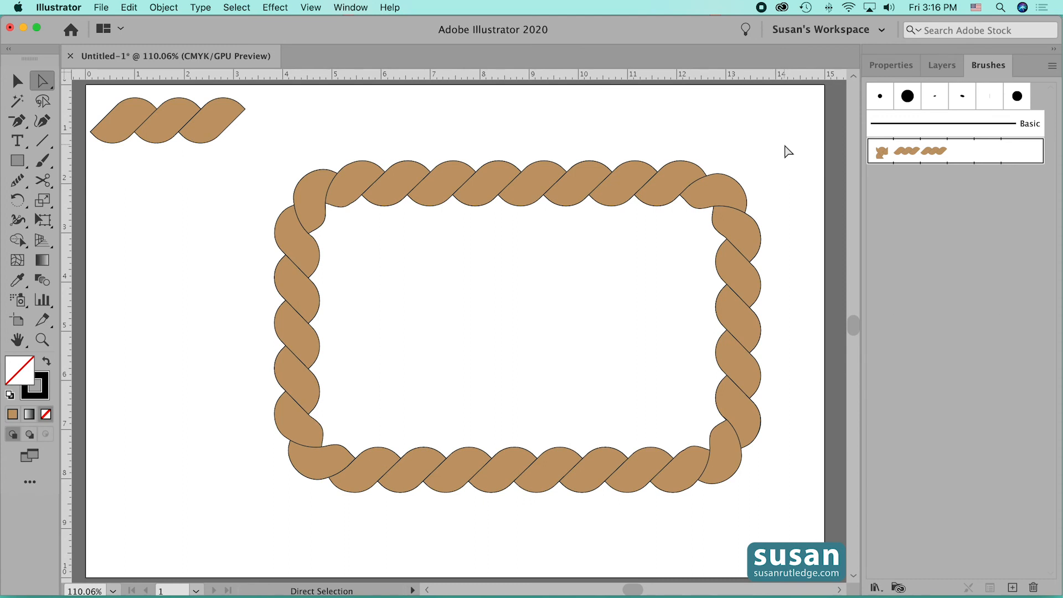
- Set the colorization method of the rope rectangle's pattern brush stroke to Tints
left_click(16, 82)
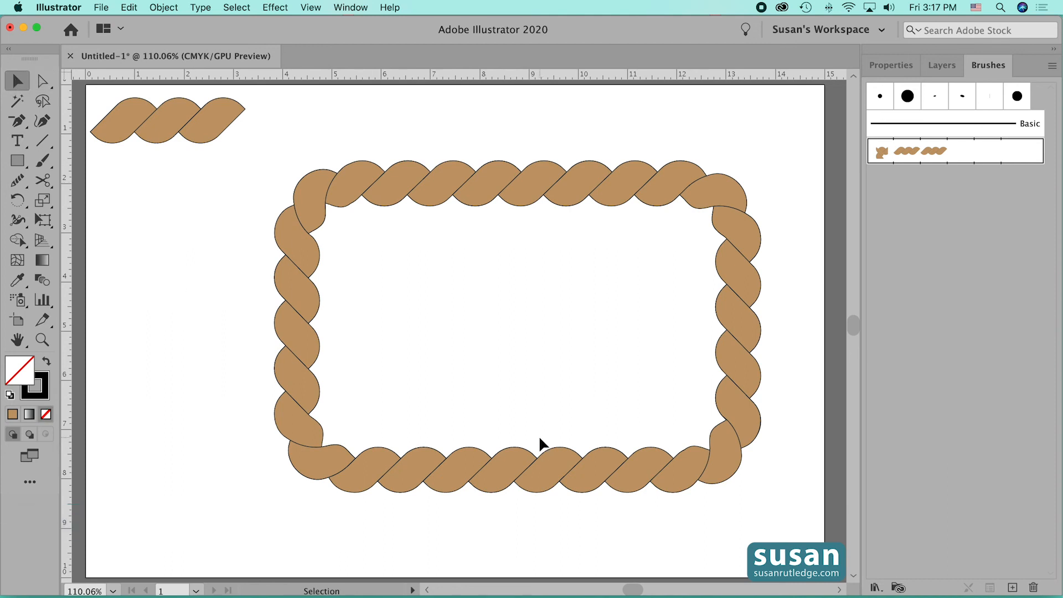
left_click(558, 470)
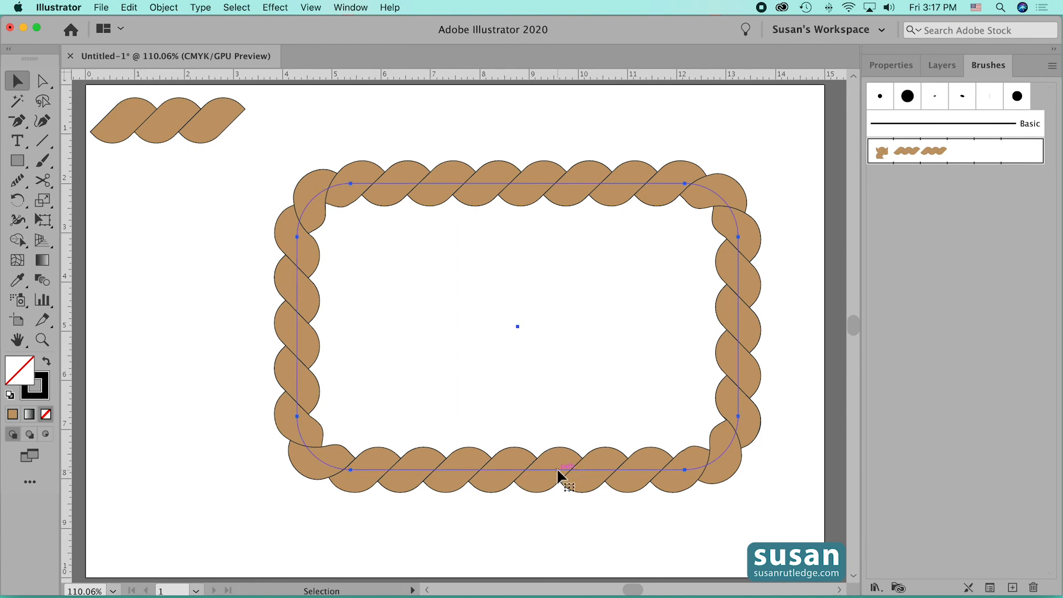
left_click(990, 588)
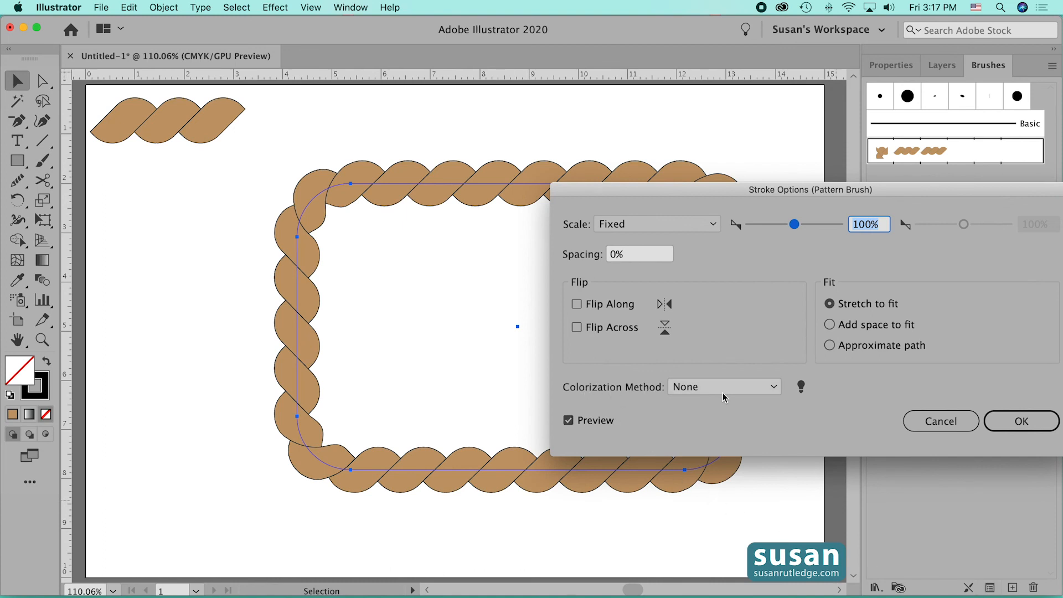
left_click(773, 386)
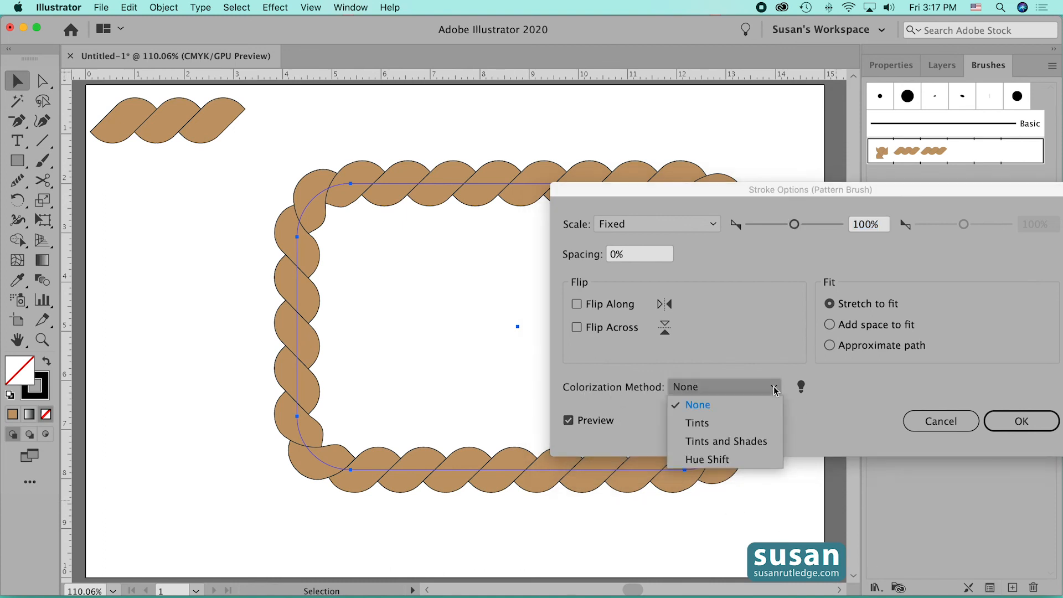
left_click(696, 423)
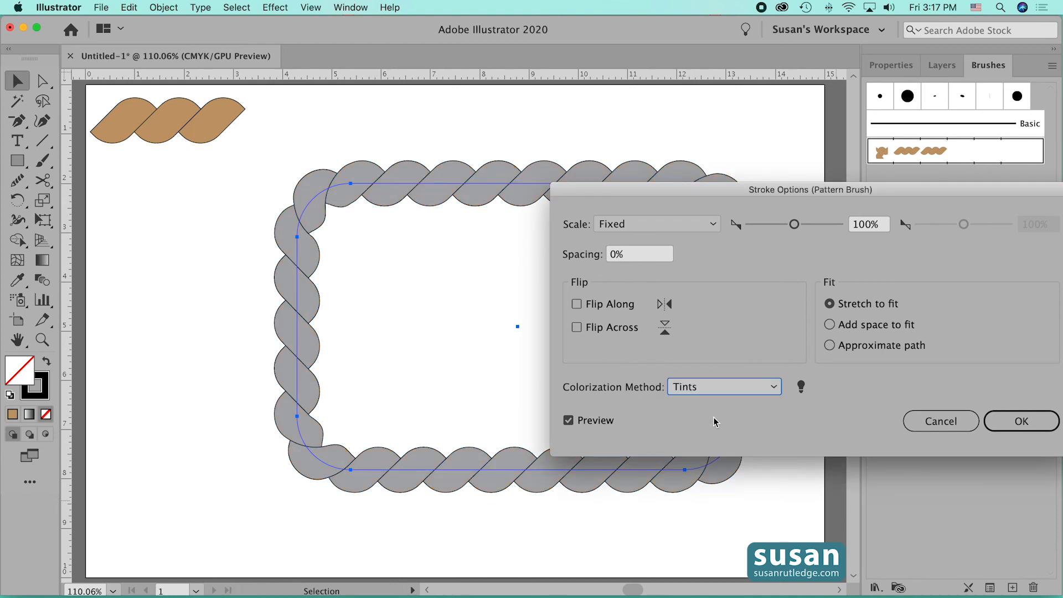
key("Return")
- Recolor the rope rectangle by setting its stroke color to the dark green swatch
left_click(970, 66)
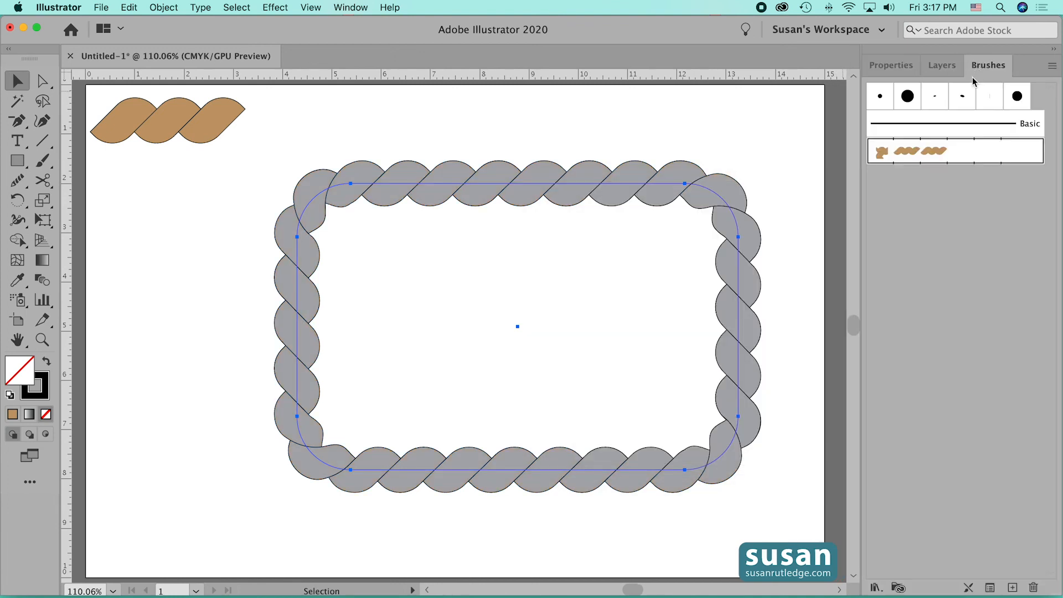
left_click(889, 66)
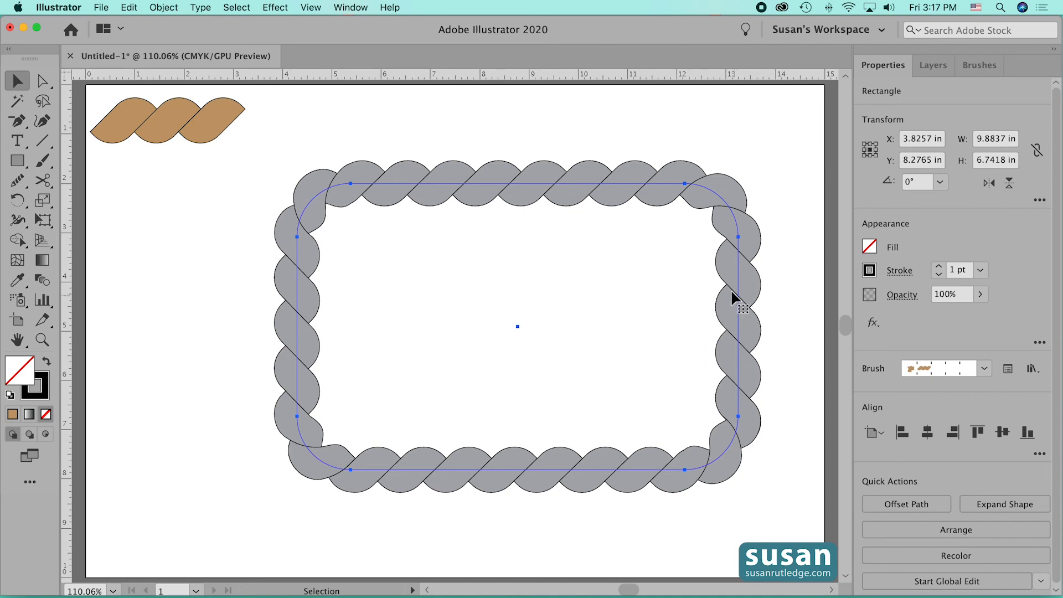
left_click(869, 271)
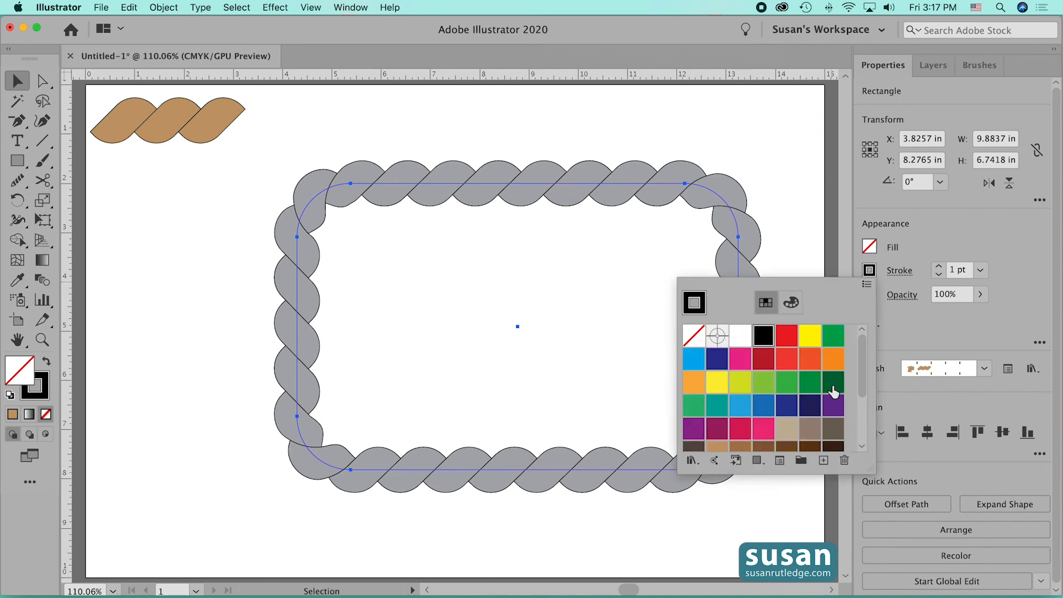
left_click(833, 382)
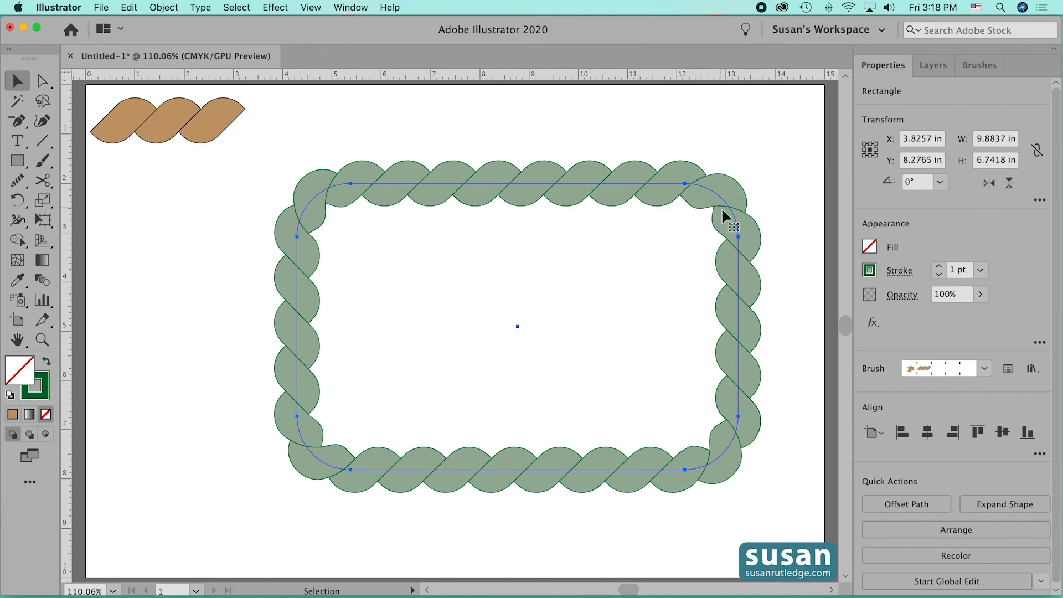
- Try the dark red swatch as the rope rectangle's stroke color, and replace it with the purple swatch
left_click(870, 270)
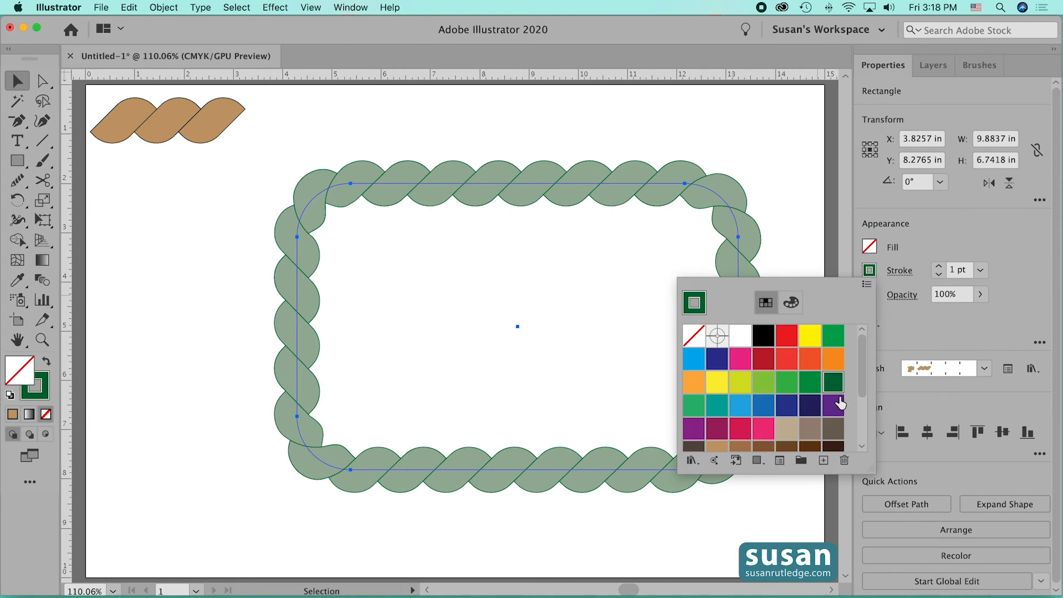
left_click(761, 361)
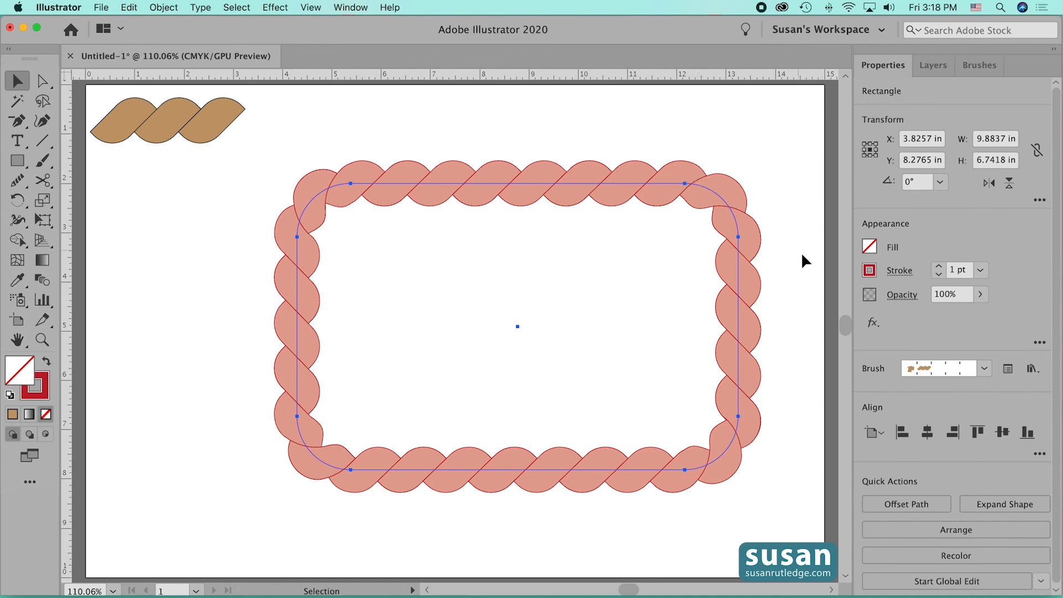
left_click(870, 270)
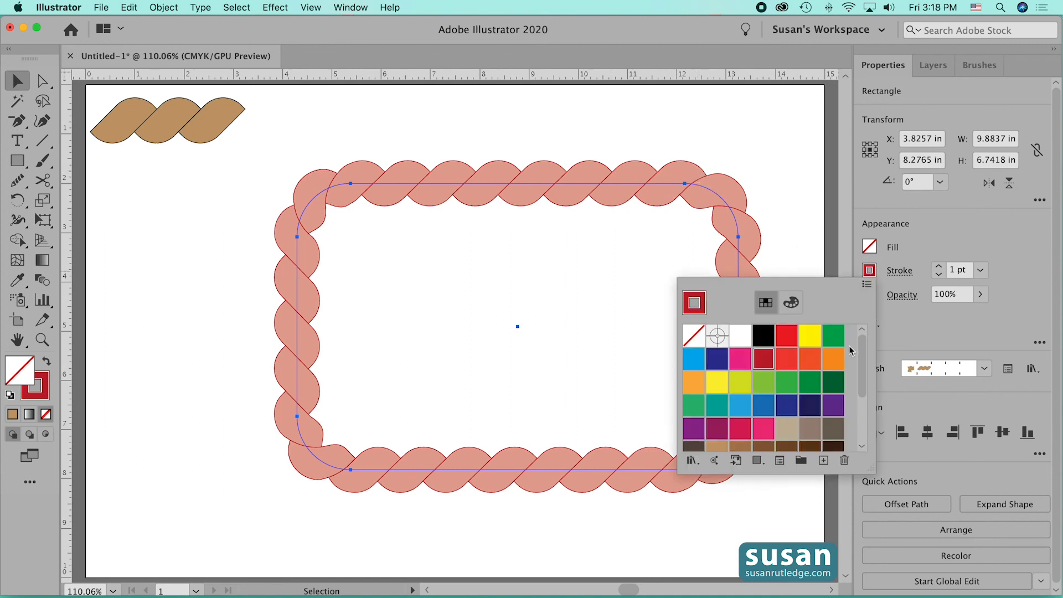
left_click(832, 410)
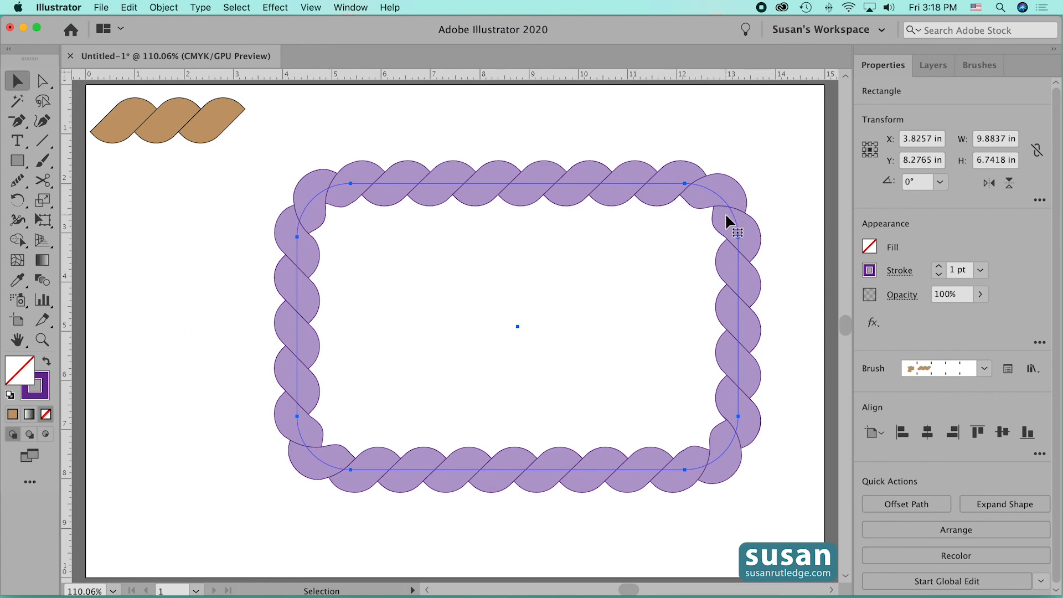
- Reapply the Rope brush to the rectangle to restore the rope's original brown coloring, and deselect it
left_click(978, 68)
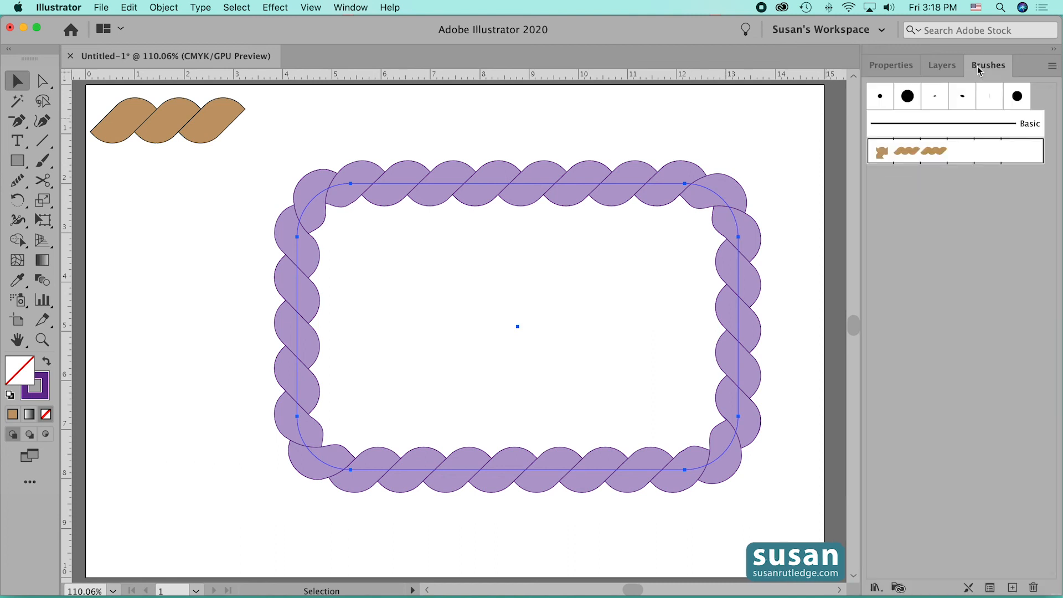
left_click(911, 151)
left_click(768, 316)
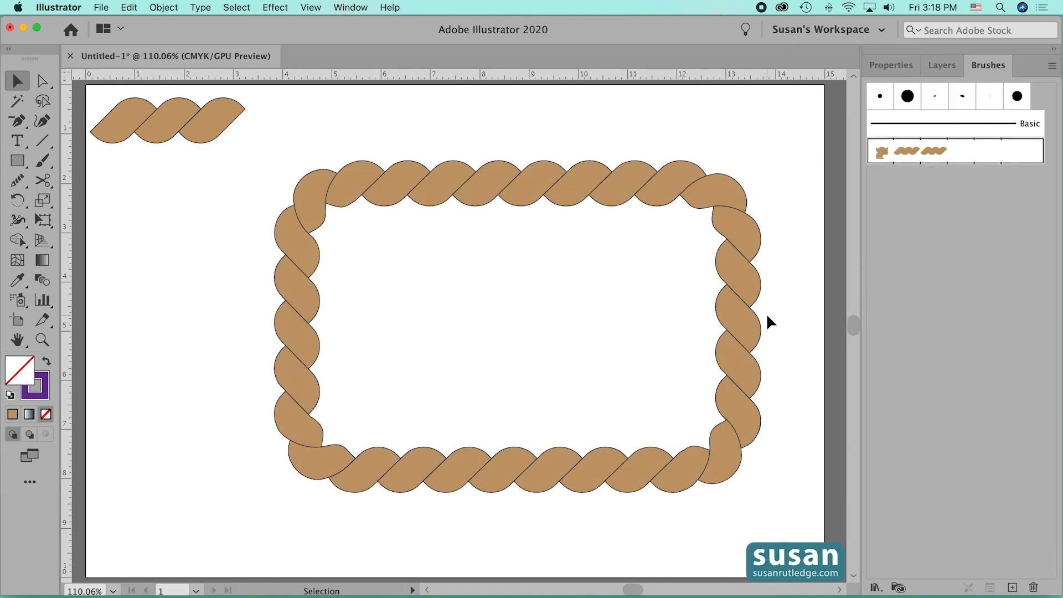